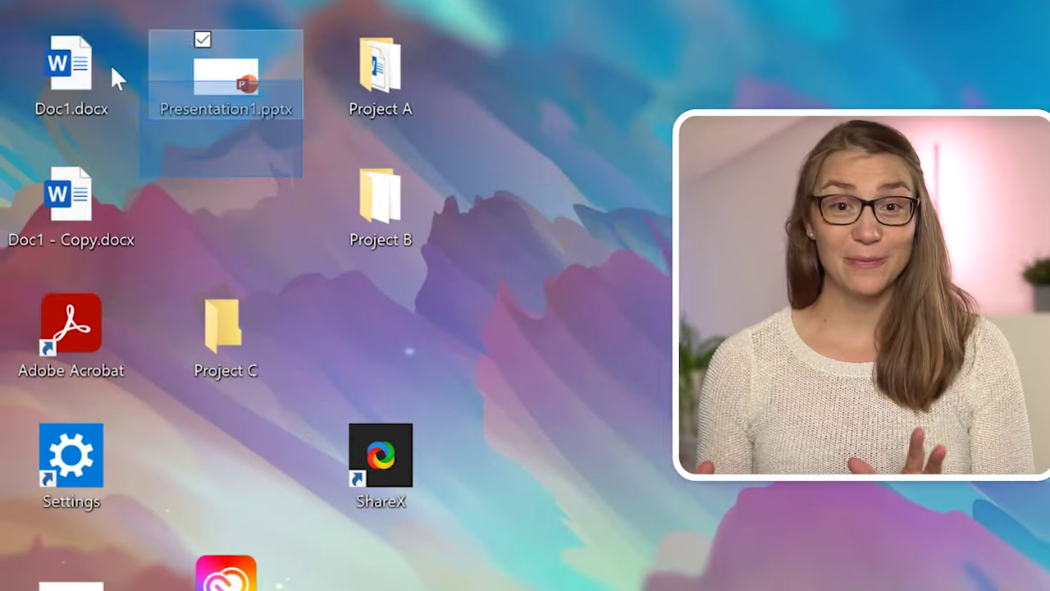
- Put Doc1 - Copy.docx into Project C, then move the Project A, B and C folders into Documents
{"action": "left_click_drag", "start_coordinate": [66, 199], "coordinate": [215, 336]}
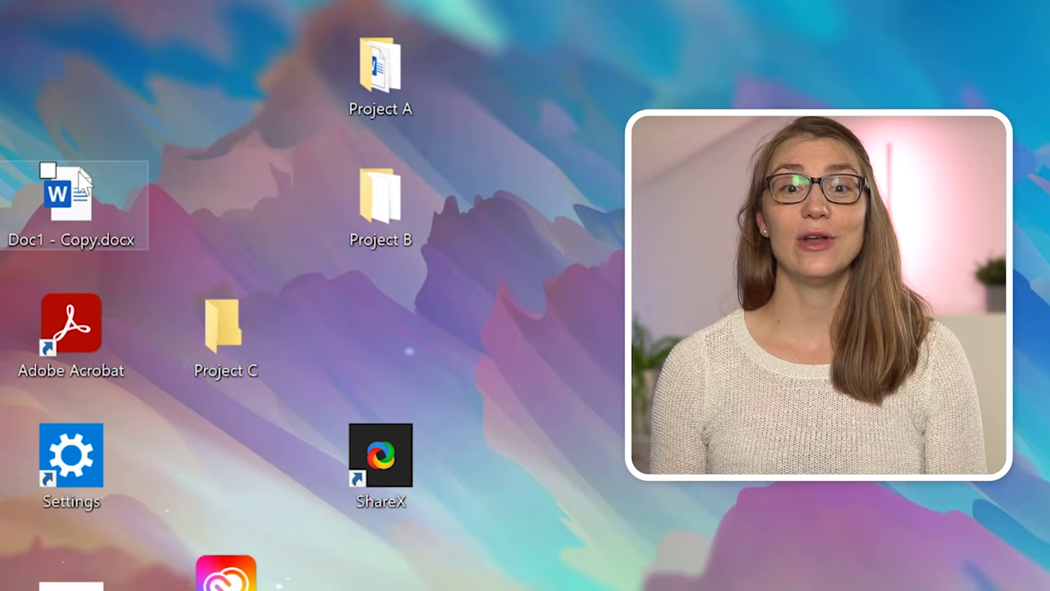
{"action": "left_click_drag", "start_coordinate": [80, 182], "coordinate": [224, 328]}
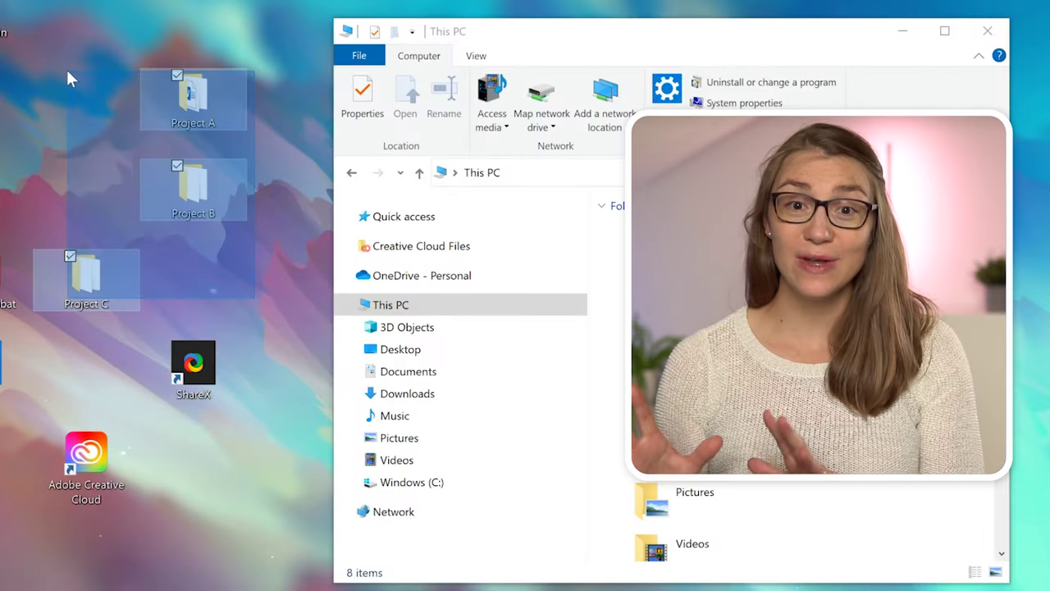
{"action": "left_click_drag", "start_coordinate": [67, 72], "coordinate": [69, 74]}
{"action": "left_click_drag", "start_coordinate": [474, 380], "coordinate": [473, 375]}
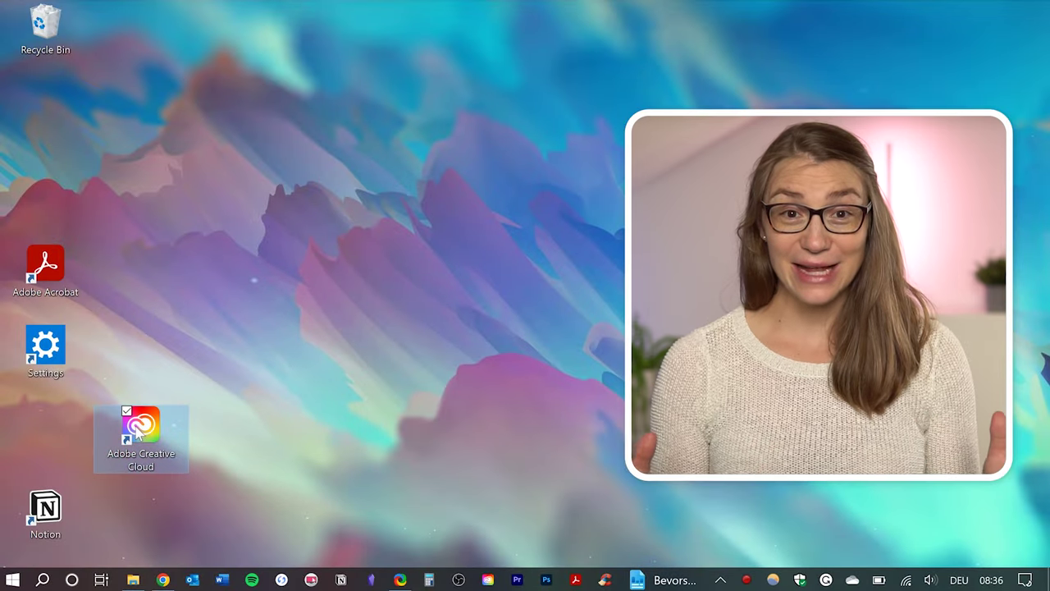
- Delete the Adobe Creative Cloud and Adobe Acrobat desktop shortcuts
{"action": "right_click", "coordinate": [137, 433]}
{"action": "left_click", "coordinate": [205, 376]}
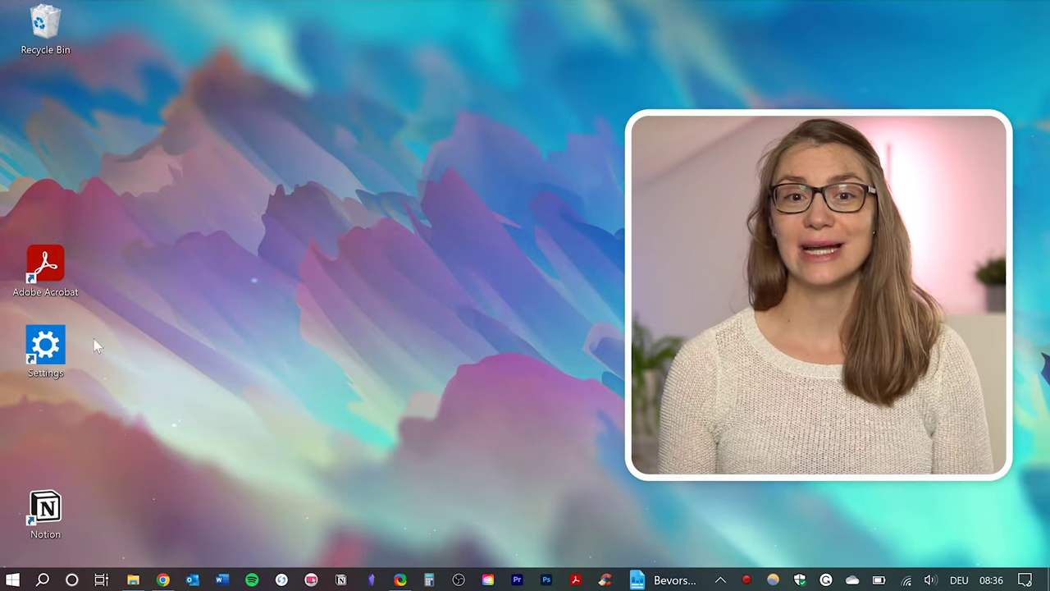
{"action": "right_click", "coordinate": [57, 280]}
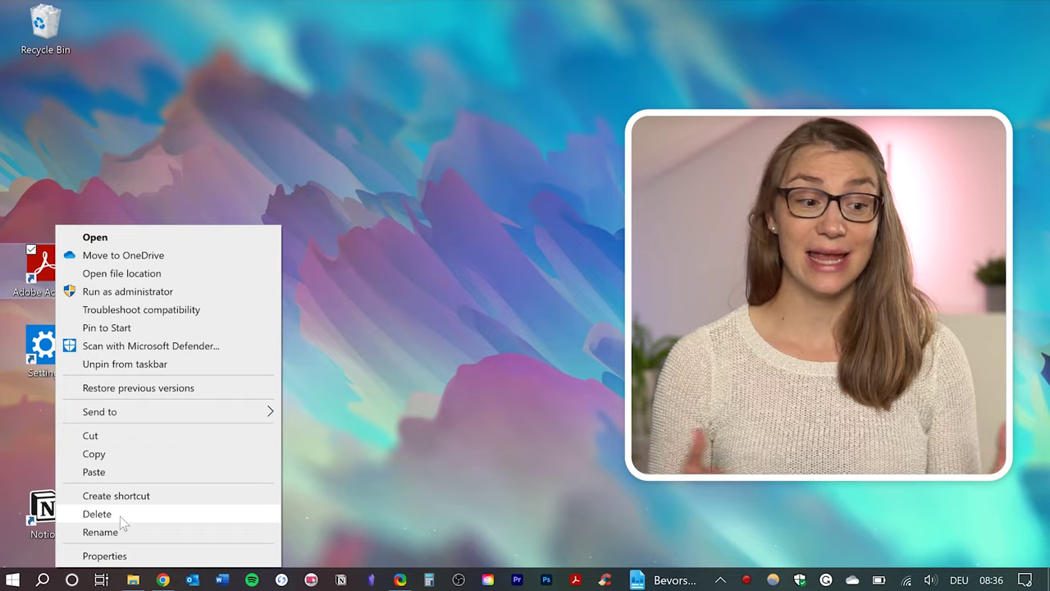
{"action": "left_click", "coordinate": [120, 516]}
- Hide all desktop icons by unchecking Show desktop icons in the View menu
{"action": "right_click", "coordinate": [198, 171]}
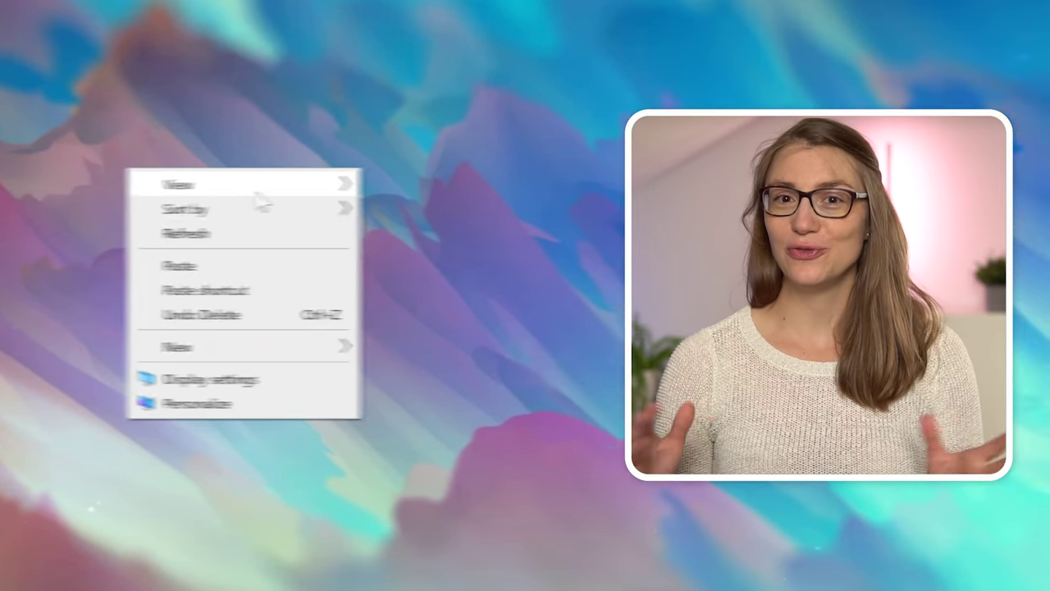
{"action": "mouse_move", "coordinate": [352, 187]}
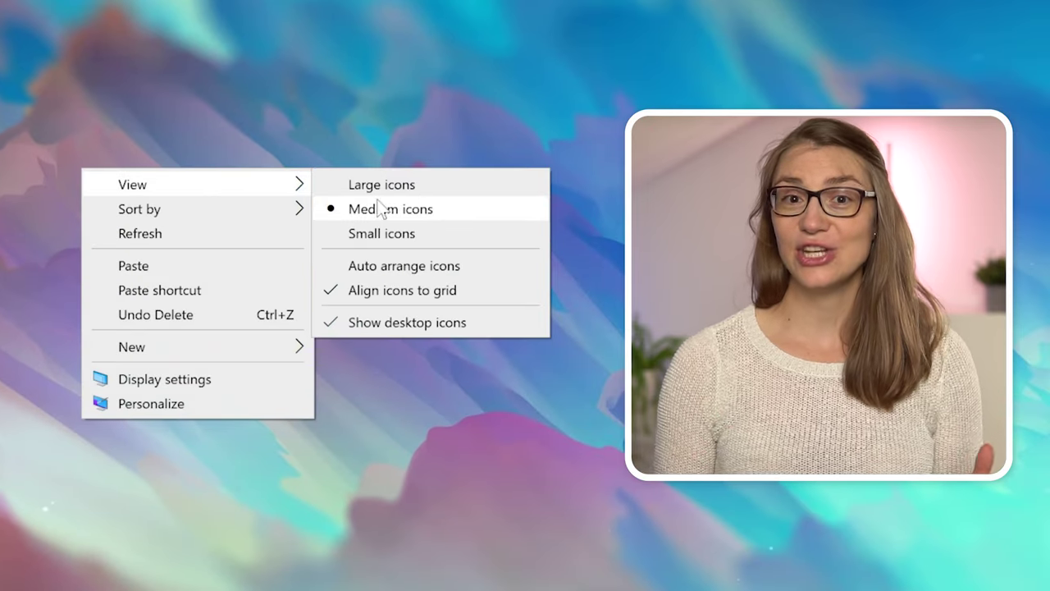
{"action": "left_click", "coordinate": [469, 329]}
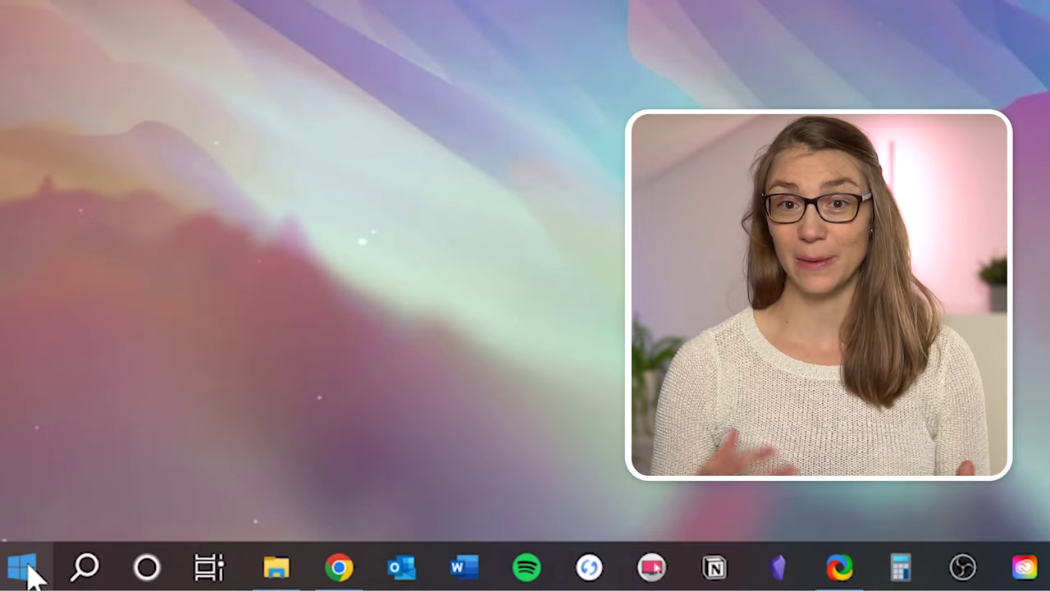
- Search the Start menu for 'notion'
{"action": "left_click", "coordinate": [30, 566]}
{"action": "type", "text": "notion"}
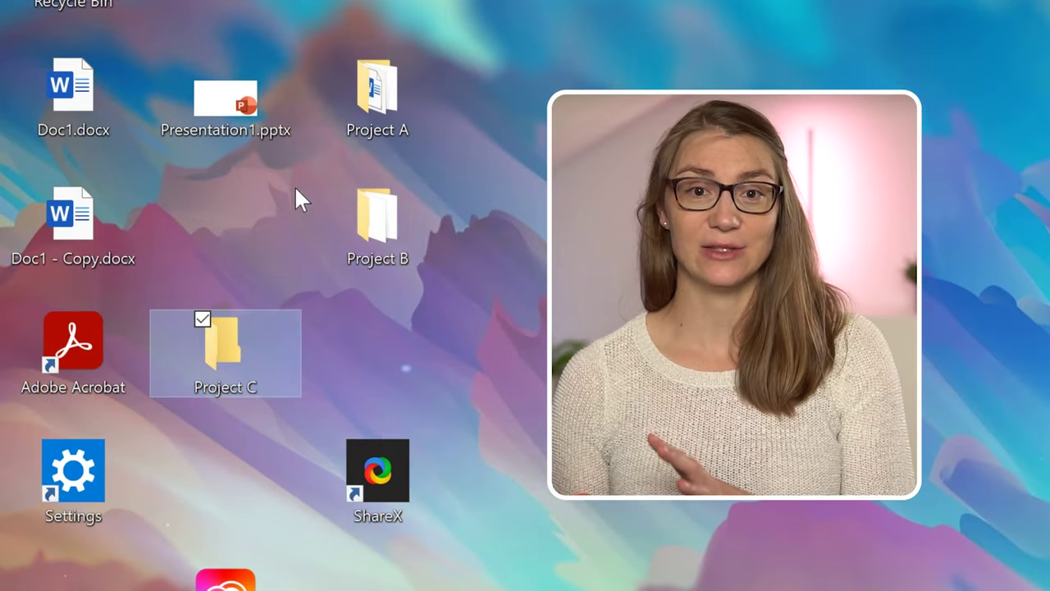
- Move Doc1.docx, Presentation1.pptx, Doc1 - Copy.docx and the presentation copy into Project C
{"action": "left_click_drag", "start_coordinate": [295, 188], "coordinate": [76, 92]}
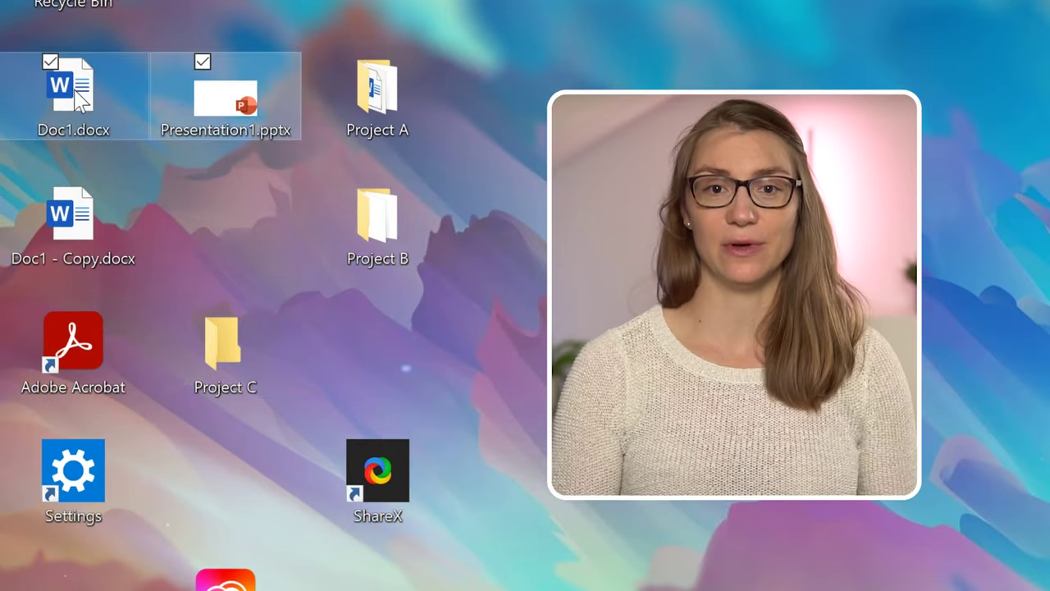
{"action": "left_click_drag", "start_coordinate": [233, 373], "coordinate": [232, 370]}
{"action": "left_click_drag", "start_coordinate": [73, 217], "coordinate": [232, 370]}
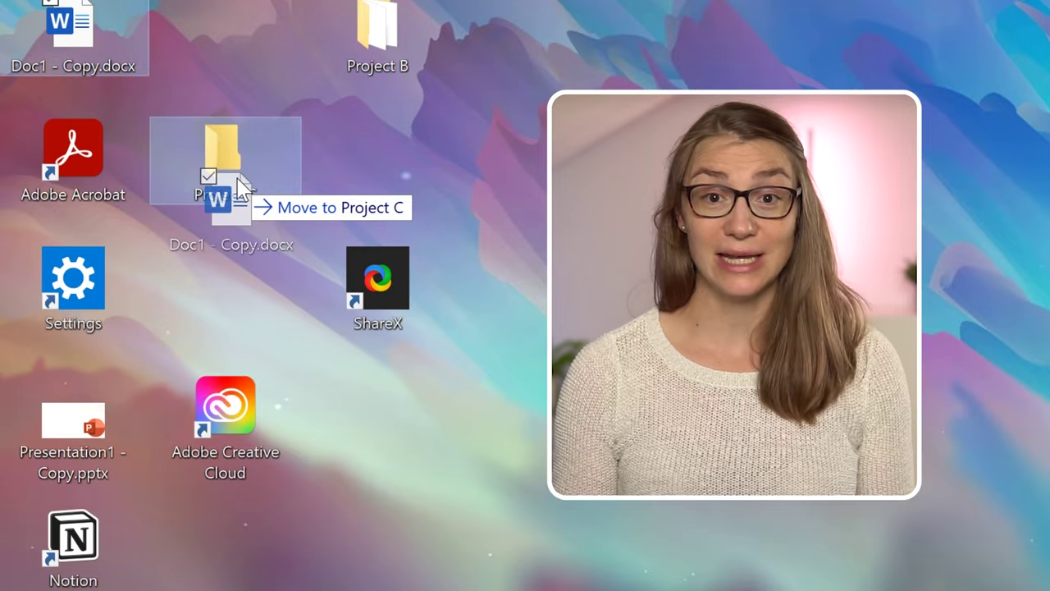
{"action": "left_click_drag", "start_coordinate": [82, 418], "coordinate": [159, 274]}
- Delete the ShareX and Adobe Creative Cloud desktop shortcuts
{"action": "right_click", "coordinate": [247, 345]}
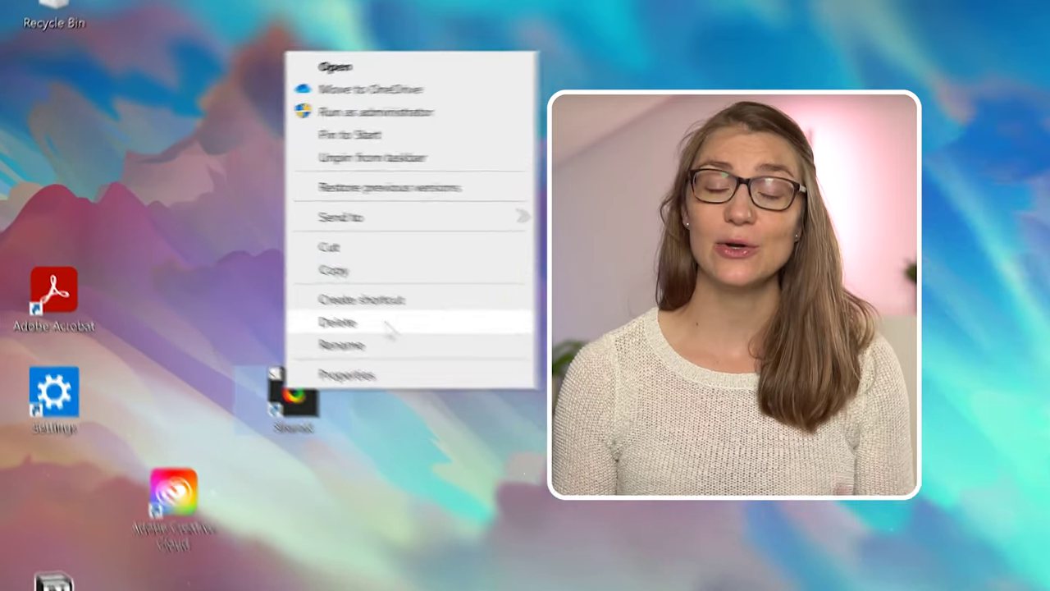
{"action": "left_click", "coordinate": [332, 297]}
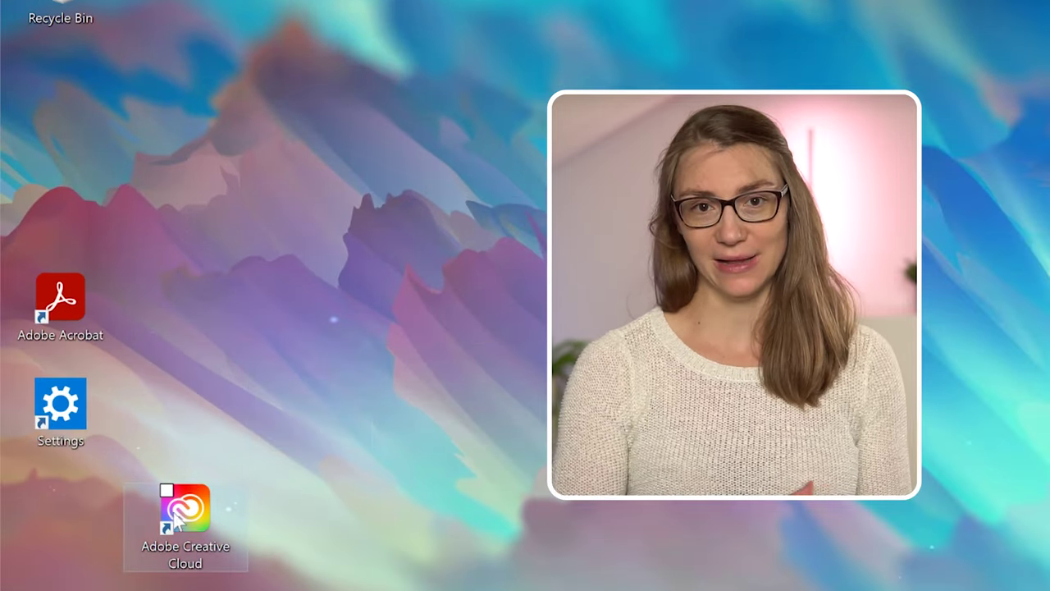
{"action": "right_click", "coordinate": [174, 516]}
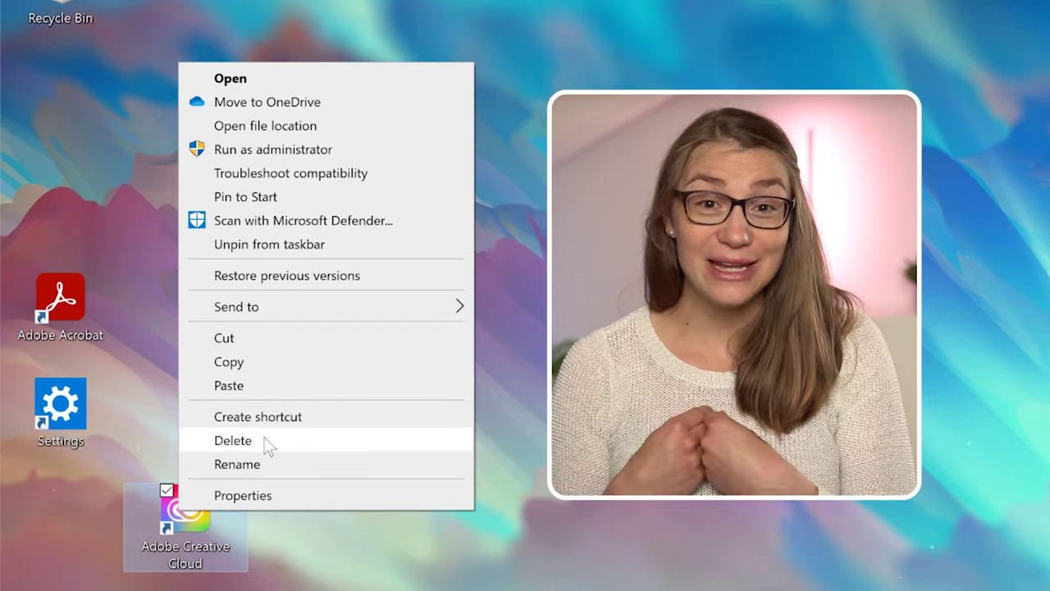
{"action": "left_click", "coordinate": [264, 441]}
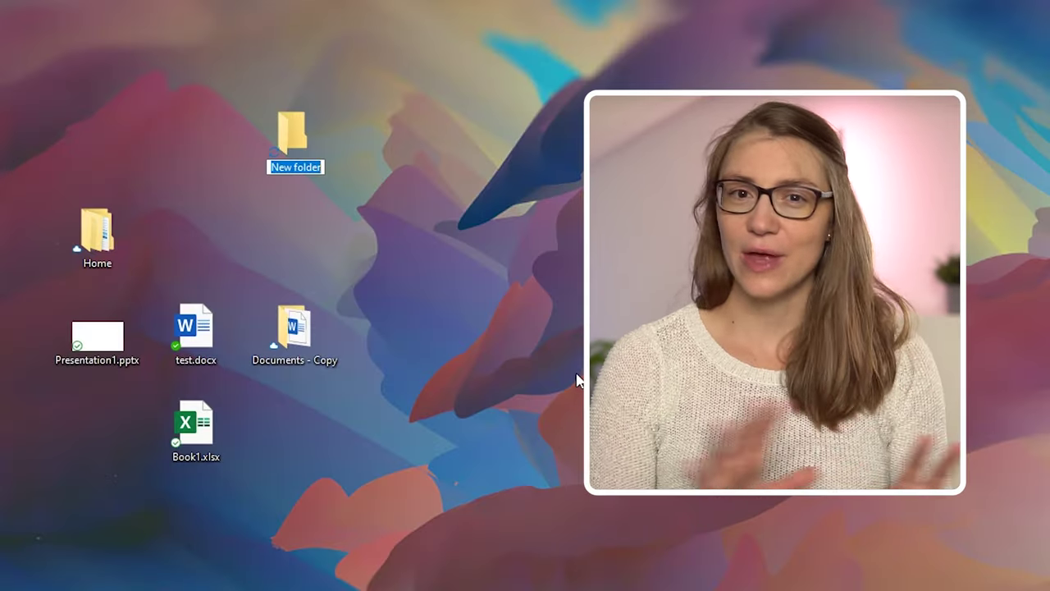
- Create a new folder on the desktop
{"action": "left_click_drag", "start_coordinate": [349, 472], "coordinate": [48, 221]}
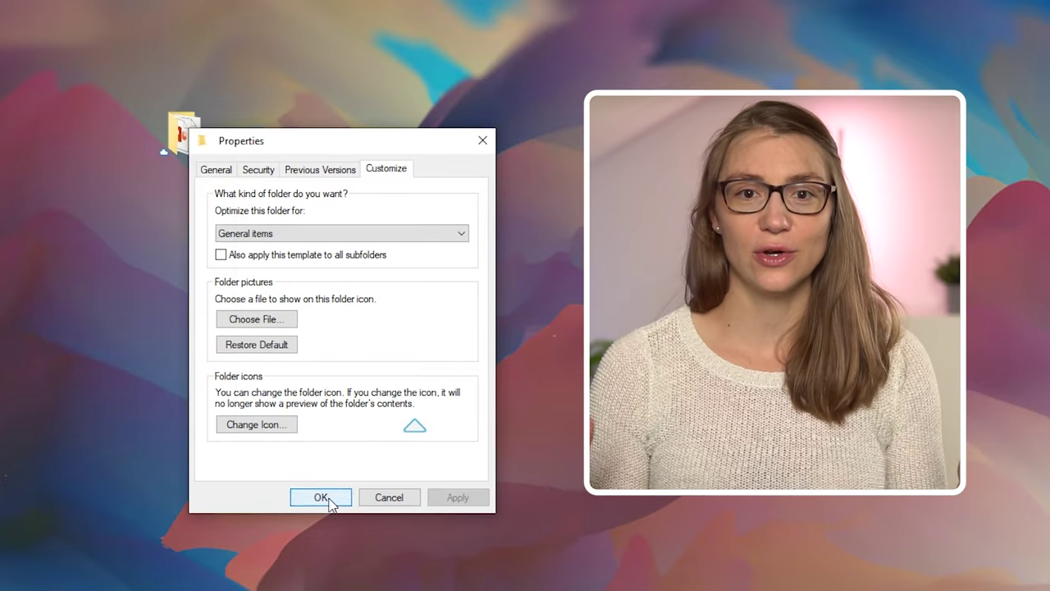
{"action": "left_click", "coordinate": [329, 498]}
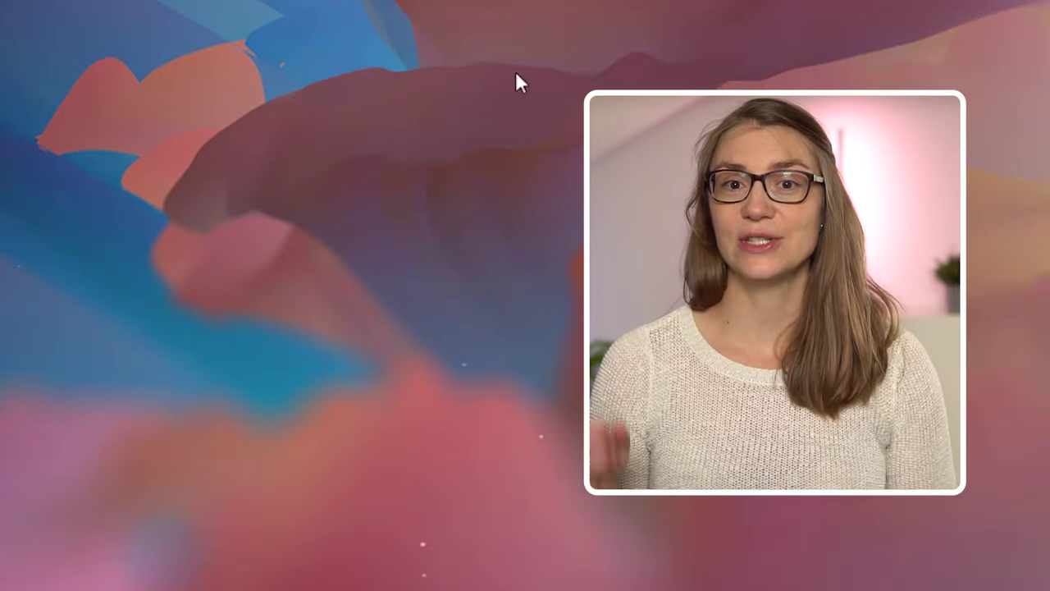
{"action": "right_click", "coordinate": [74, 66]}
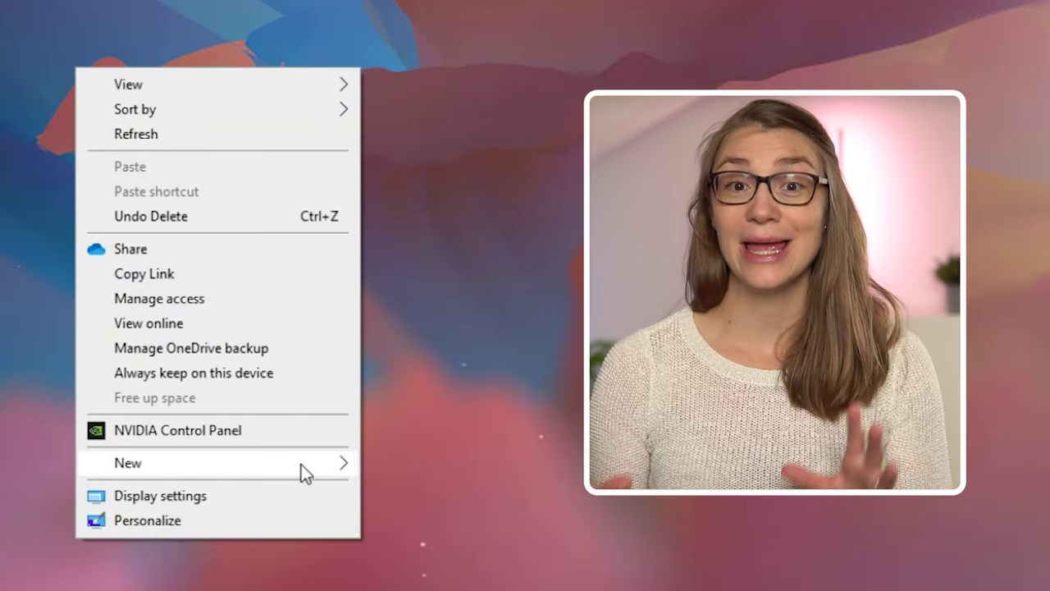
{"action": "mouse_move", "coordinate": [301, 464]}
{"action": "left_click", "coordinate": [445, 465]}
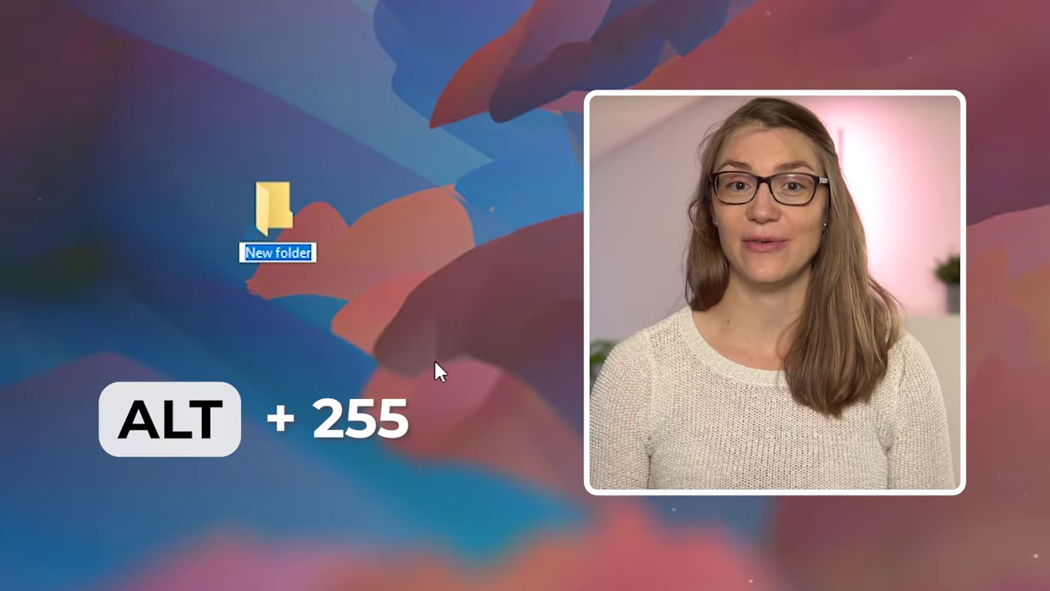
- Name the new folder with the invisible Alt+255 numpad character
{"action": "key", "text": "alt+KP_2"}
{"action": "key", "text": "alt+KP_5"}
{"action": "key", "text": "alt+KP_5"}
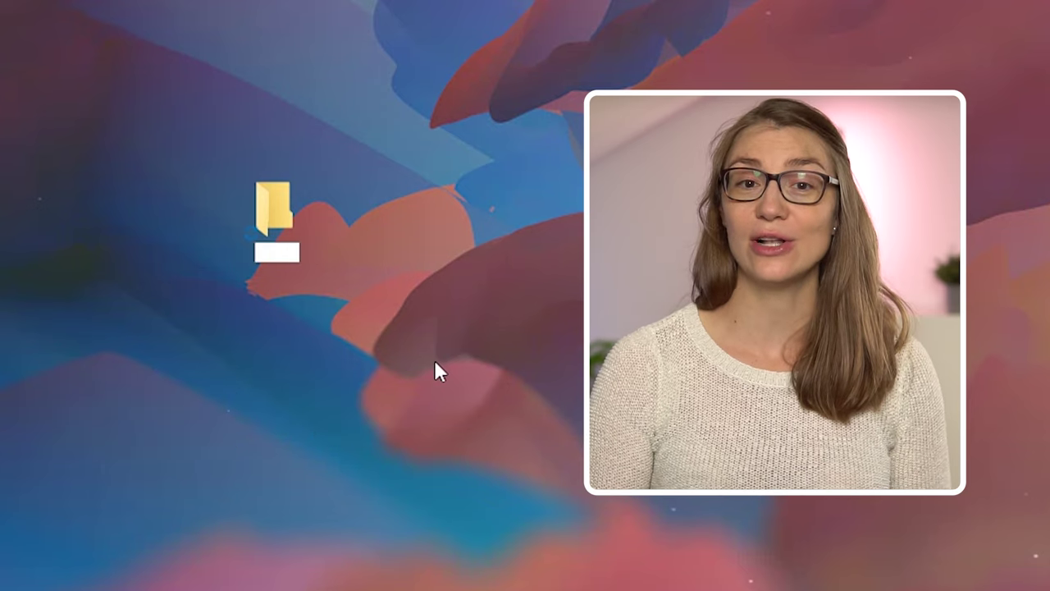
{"action": "key", "text": "Return"}
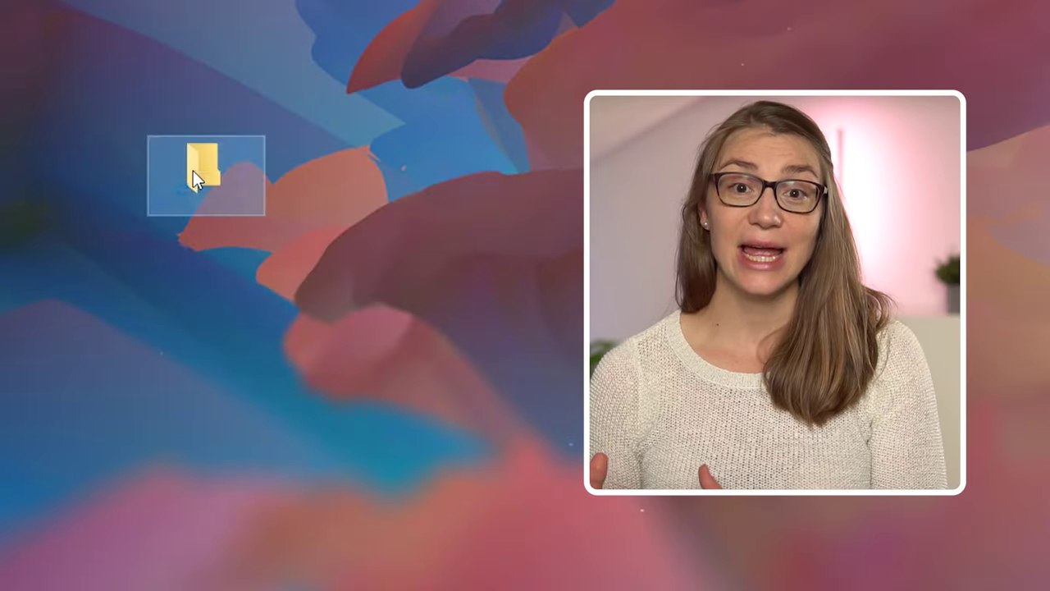
- Open Change Icon for the nameless folder from its Properties Customize tab
{"action": "right_click", "coordinate": [192, 170]}
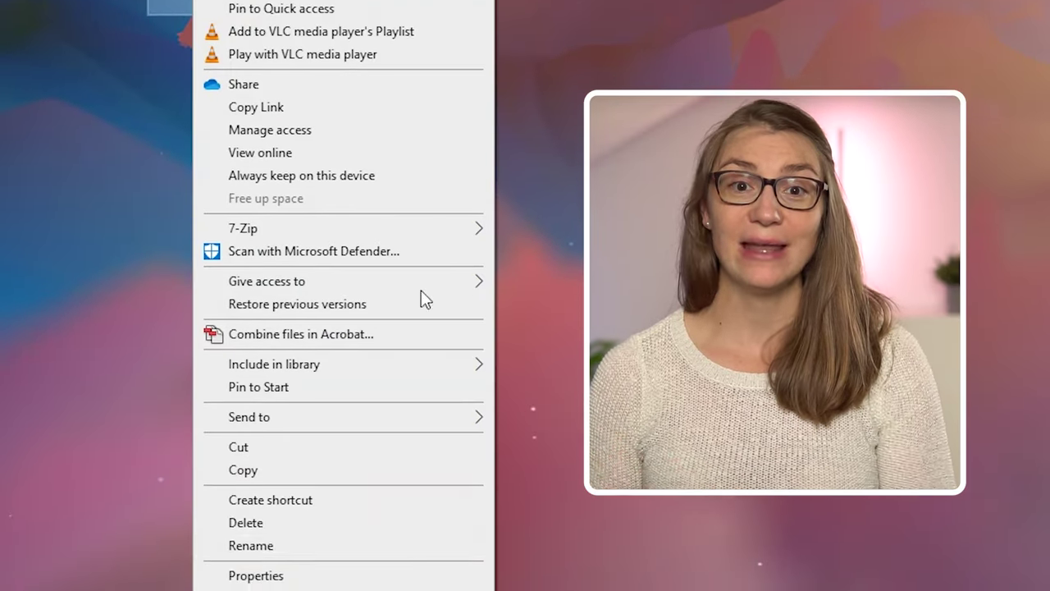
{"action": "left_click", "coordinate": [309, 556]}
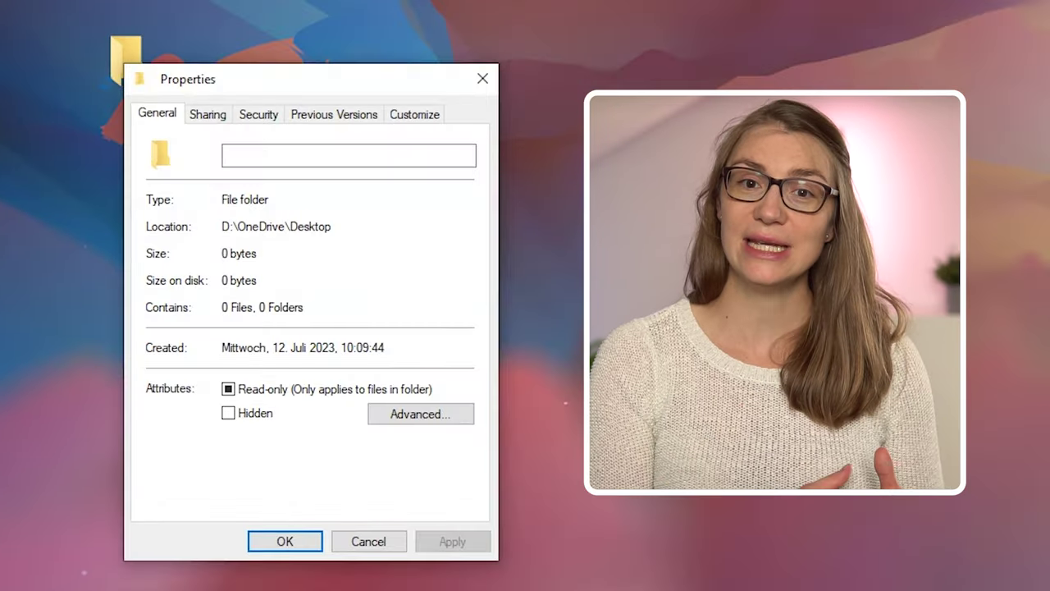
{"action": "left_click", "coordinate": [404, 116]}
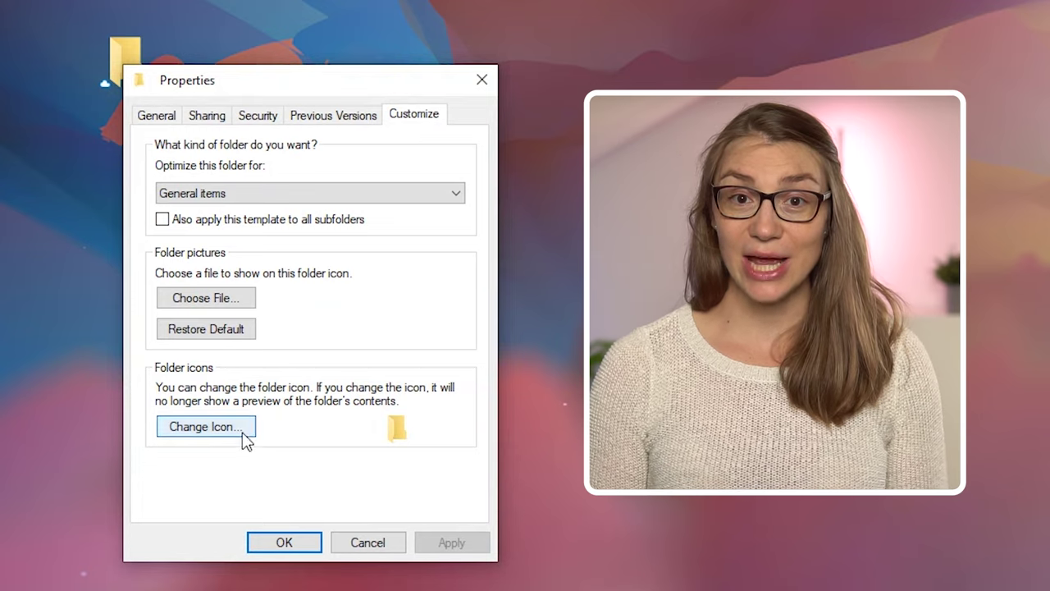
{"action": "left_click", "coordinate": [244, 436]}
- Apply the triangle icon and drag the folder to the desktop's top-left
{"action": "left_click_drag", "start_coordinate": [351, 190], "coordinate": [351, 84]}
{"action": "left_click_drag", "start_coordinate": [238, 362], "coordinate": [412, 366]}
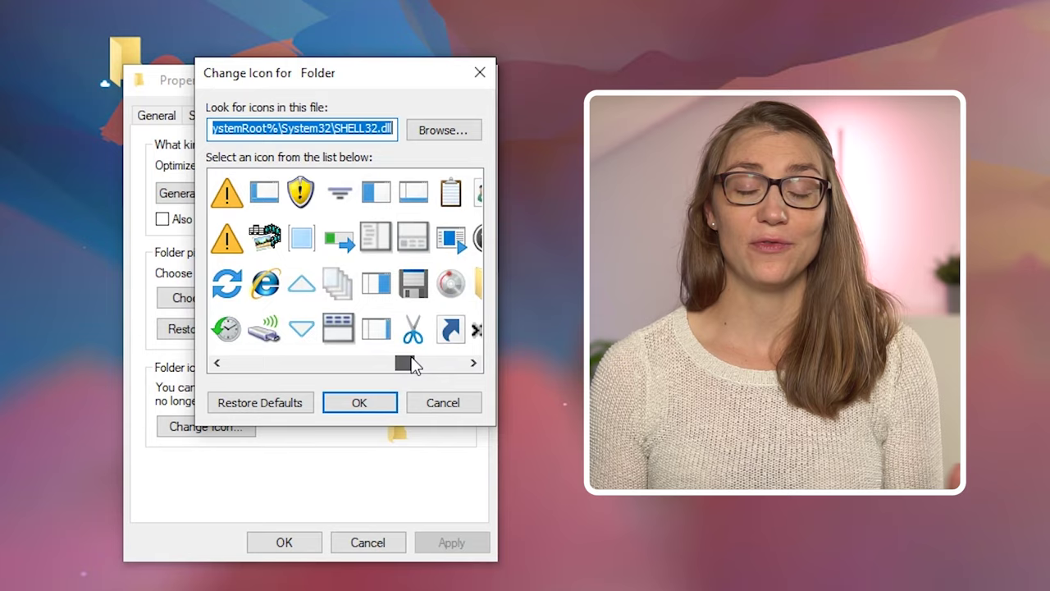
{"action": "left_click", "coordinate": [371, 399]}
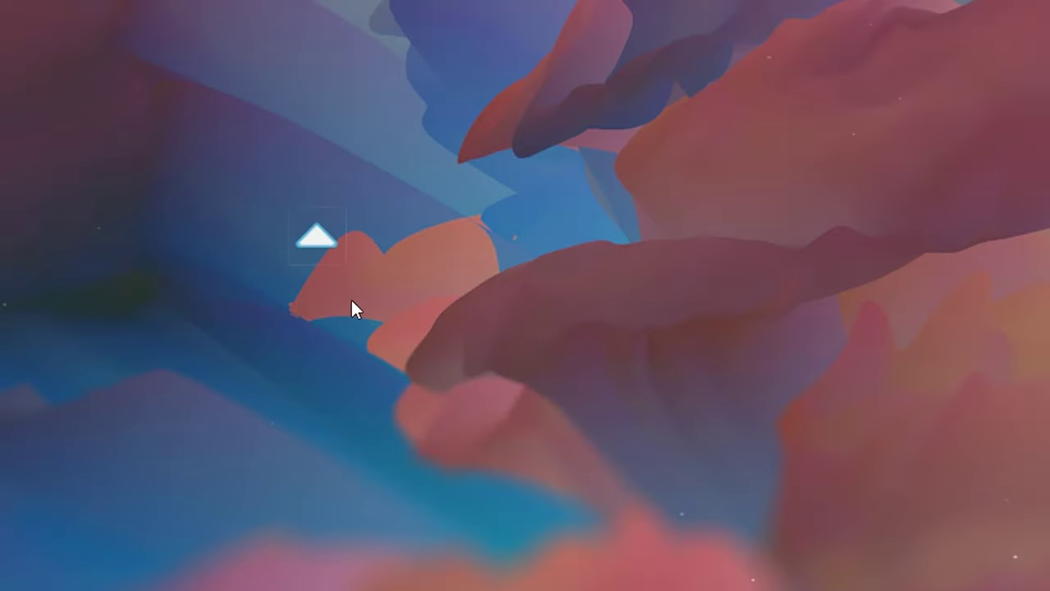
{"action": "left_click_drag", "start_coordinate": [351, 307], "coordinate": [165, 94]}
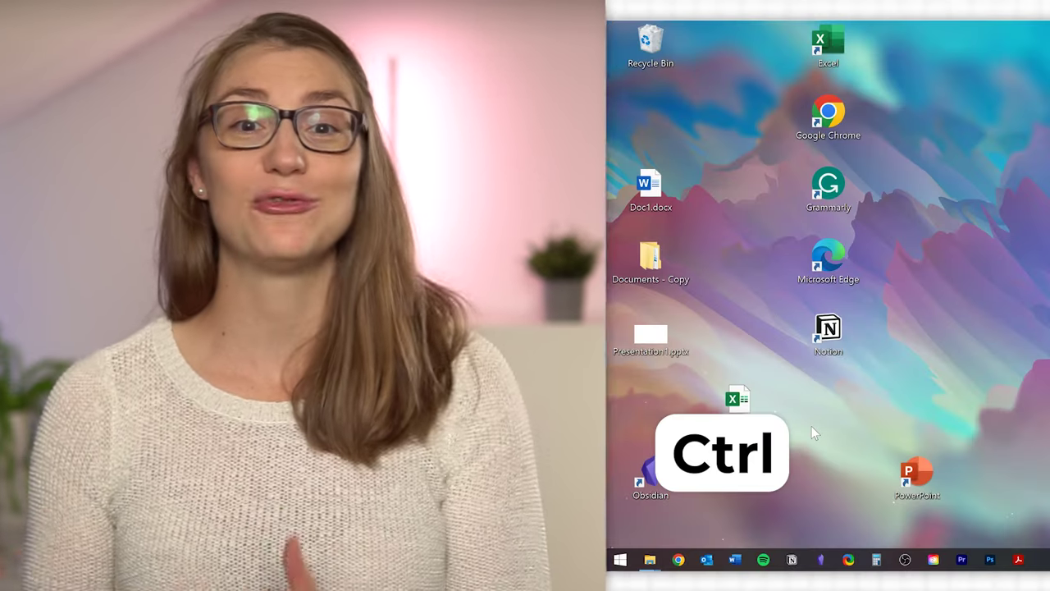
- Resize the desktop icons with Ctrl+mouse wheel, then bring up the Start menu
{"action": "scroll", "coordinate": [811, 426], "scroll_direction": "up", "scroll_amount": 5}
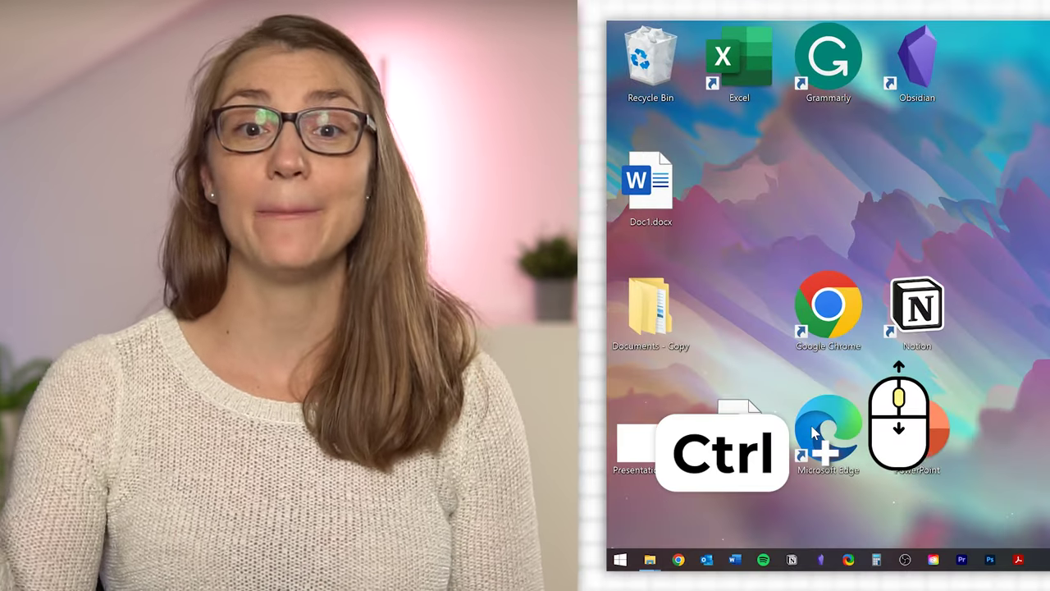
{"action": "scroll", "coordinate": [811, 426], "scroll_direction": "down", "scroll_amount": 4}
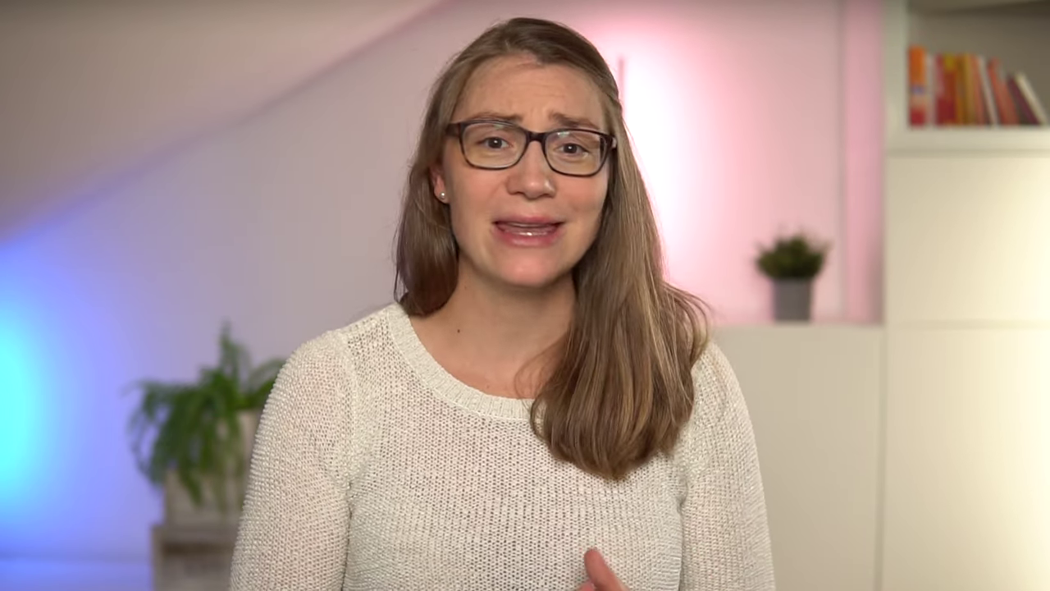
{"action": "left_click", "coordinate": [14, 579]}
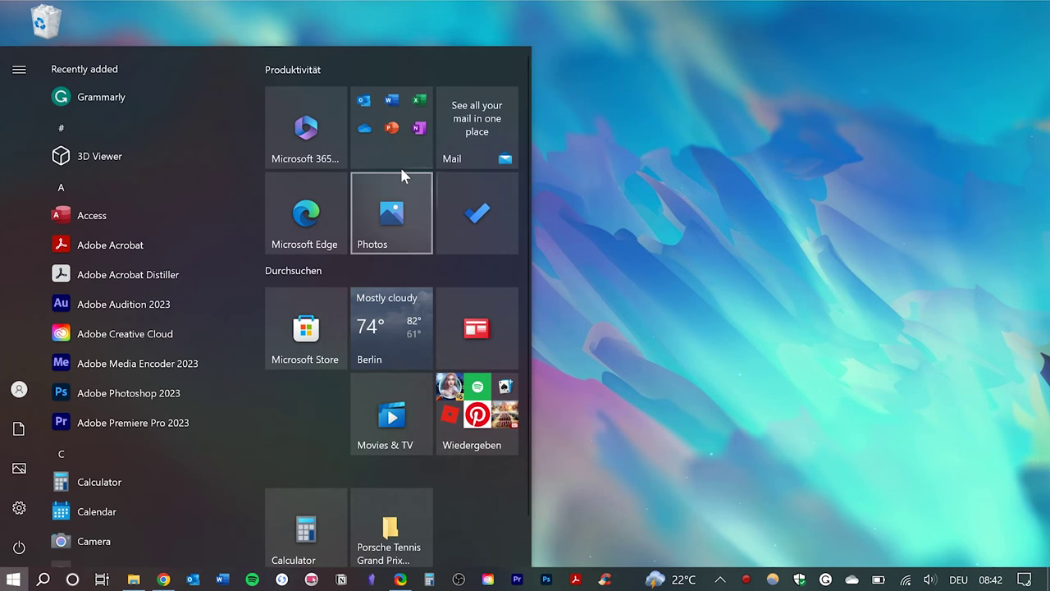
- Turn off the app list in Start settings, then reopen Start to check the layout
{"action": "key", "text": "Escape"}
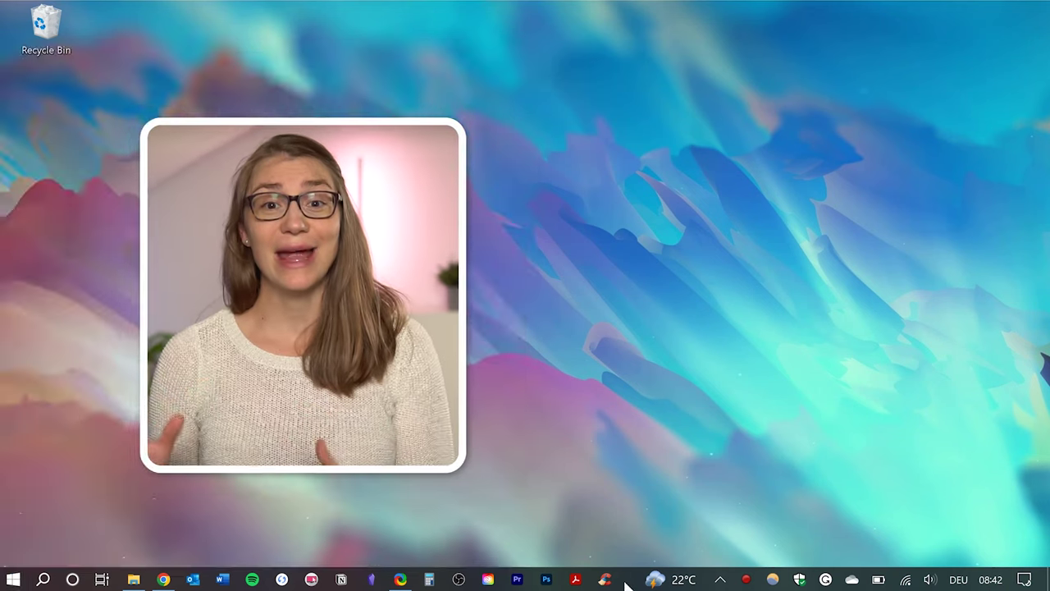
{"action": "right_click", "coordinate": [629, 579]}
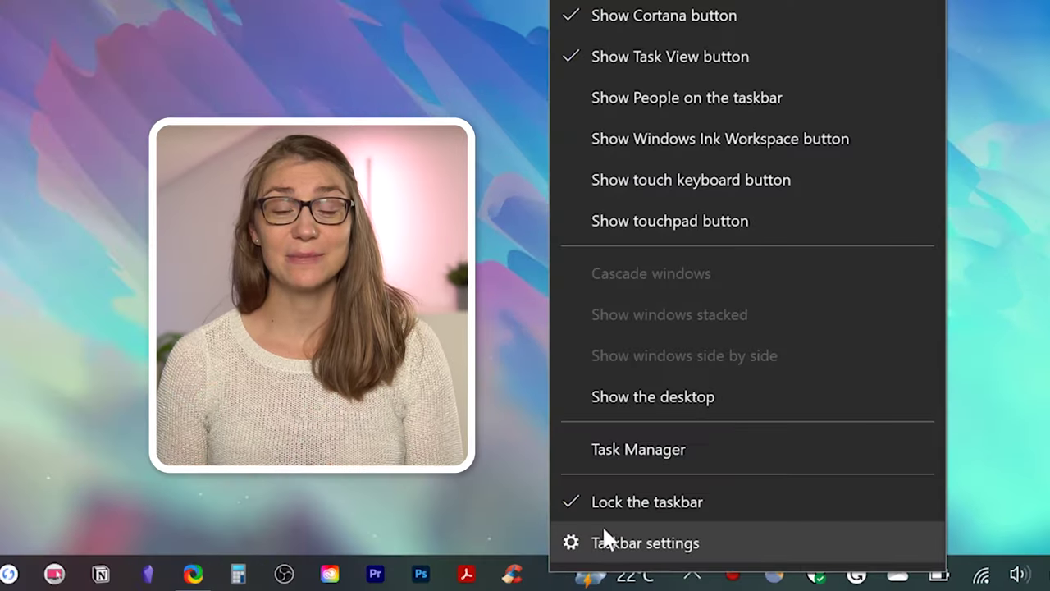
{"action": "left_click", "coordinate": [603, 538]}
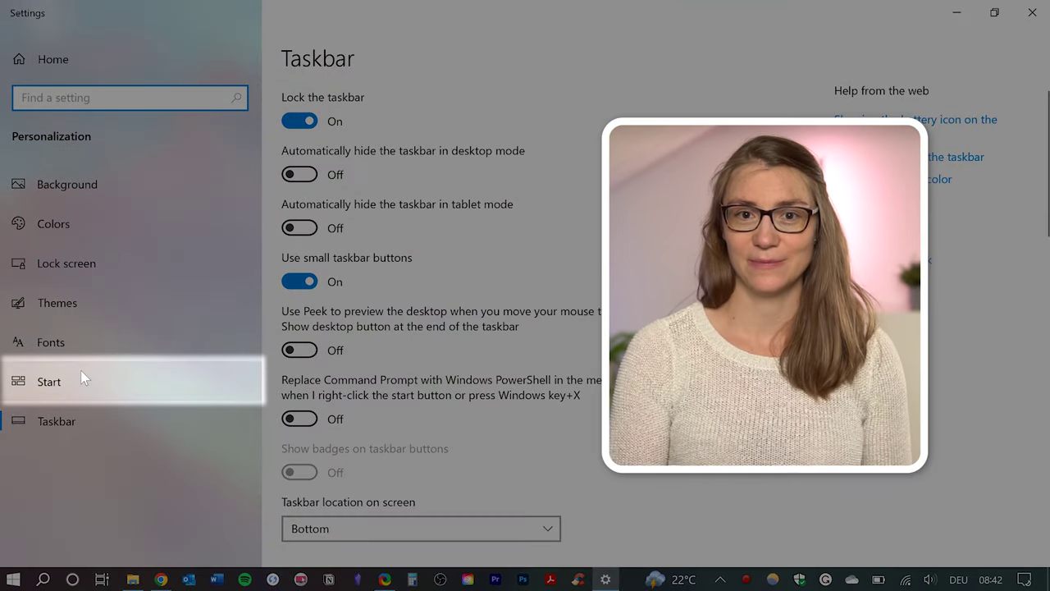
{"action": "left_click", "coordinate": [80, 373]}
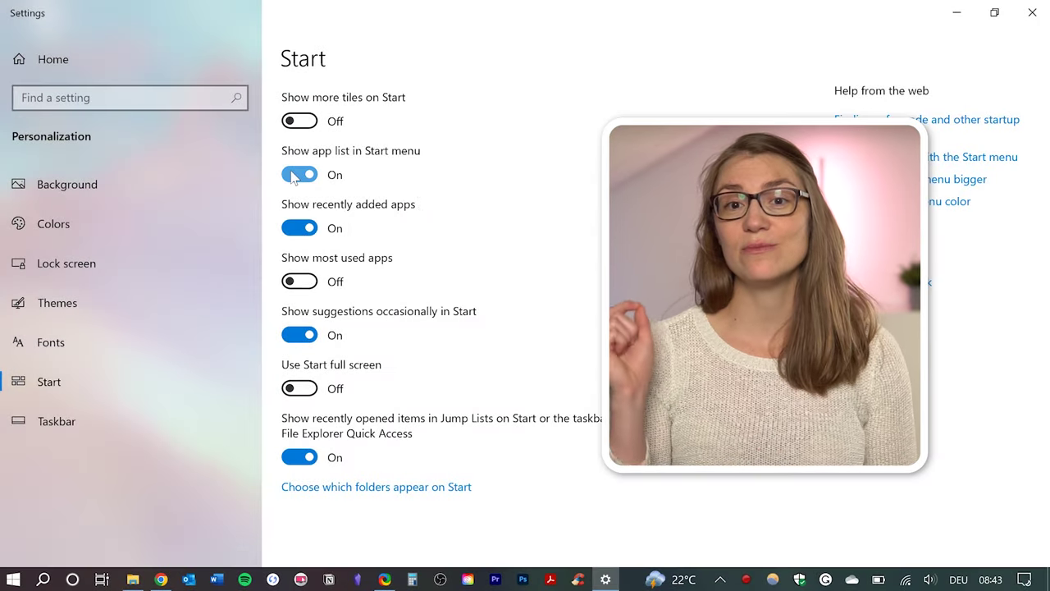
{"action": "left_click", "coordinate": [297, 176]}
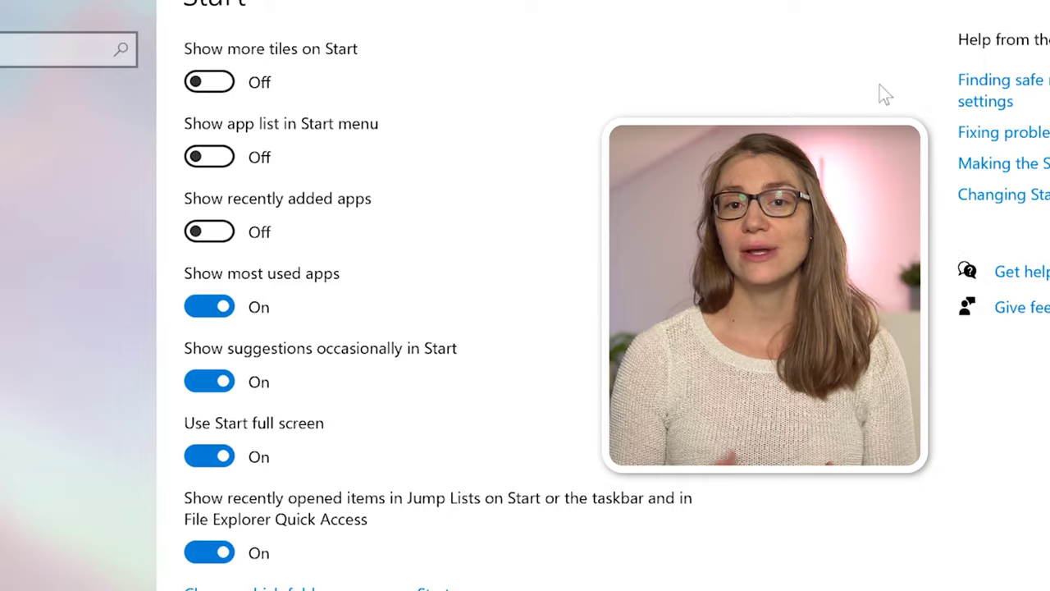
{"action": "left_click", "coordinate": [1026, 9]}
{"action": "left_click", "coordinate": [11, 583]}
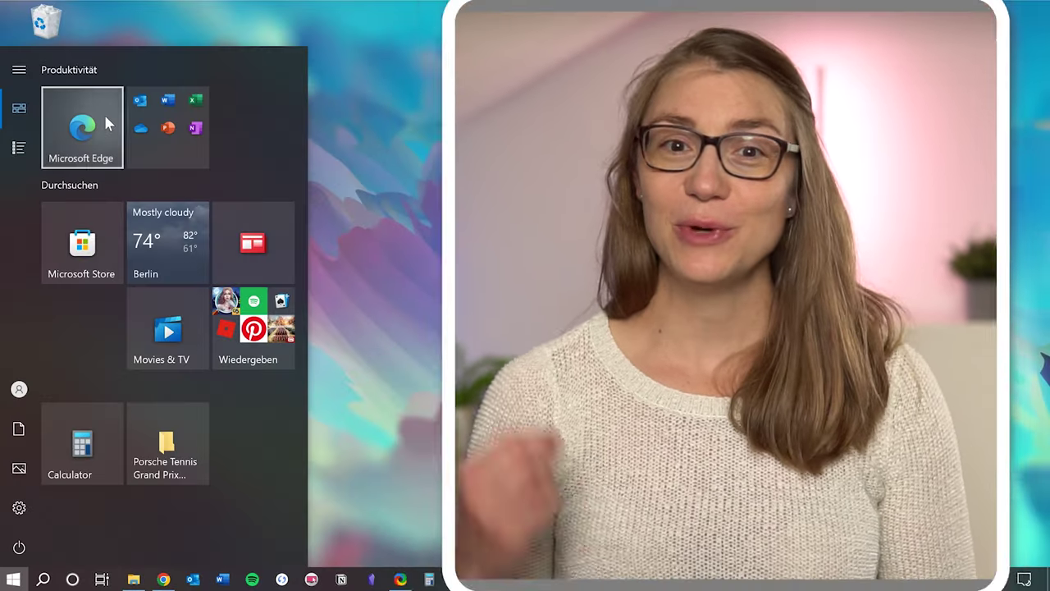
- Unpin the Microsoft Edge and Microsoft Store tiles and work on the Movies & TV tile
{"action": "right_click", "coordinate": [105, 119]}
{"action": "left_click", "coordinate": [151, 137]}
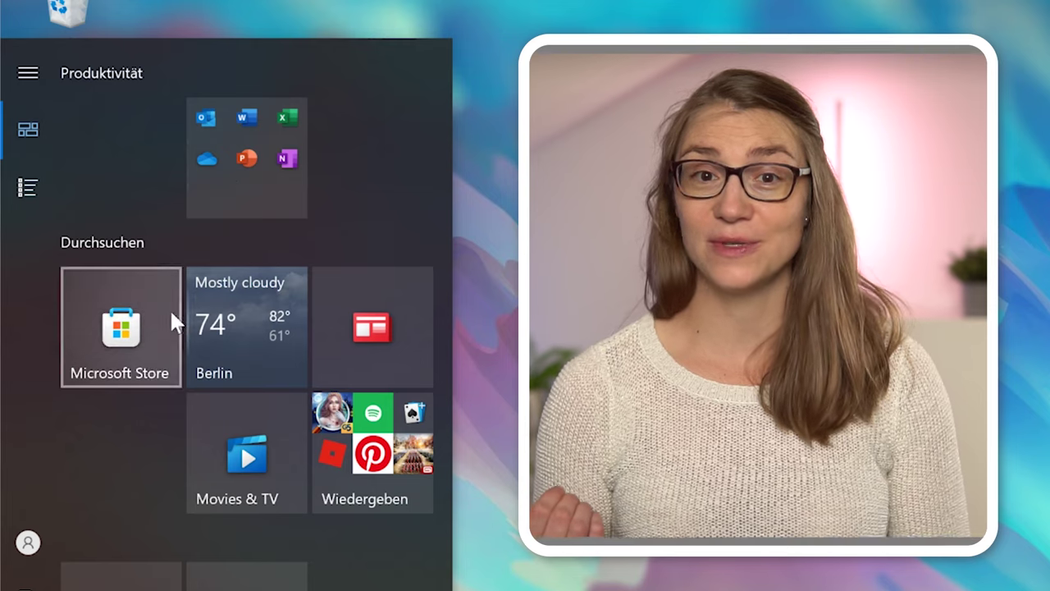
{"action": "right_click", "coordinate": [141, 294]}
{"action": "left_click", "coordinate": [210, 306]}
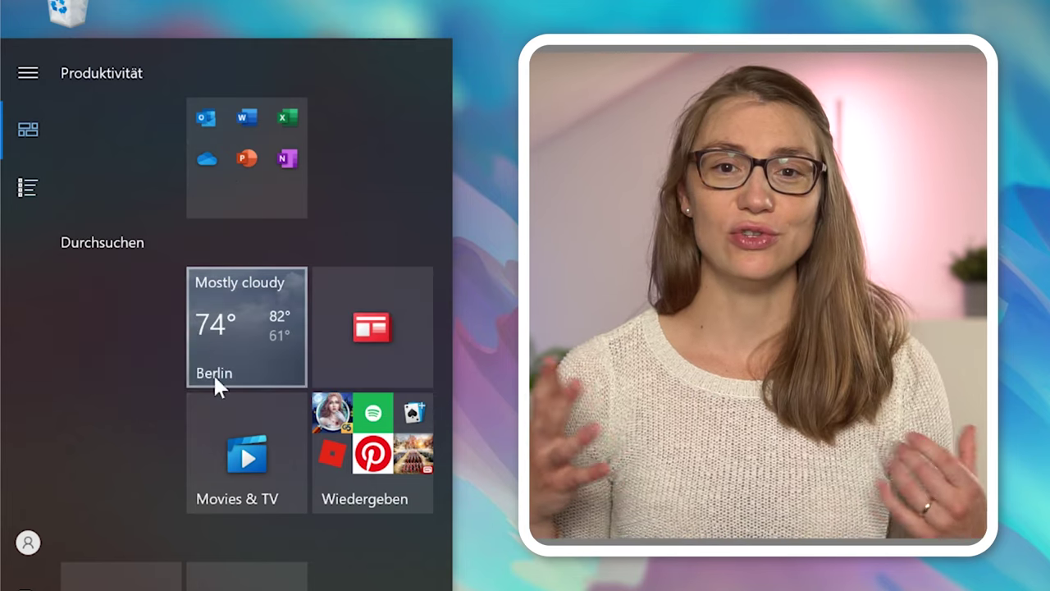
{"action": "right_click", "coordinate": [234, 446]}
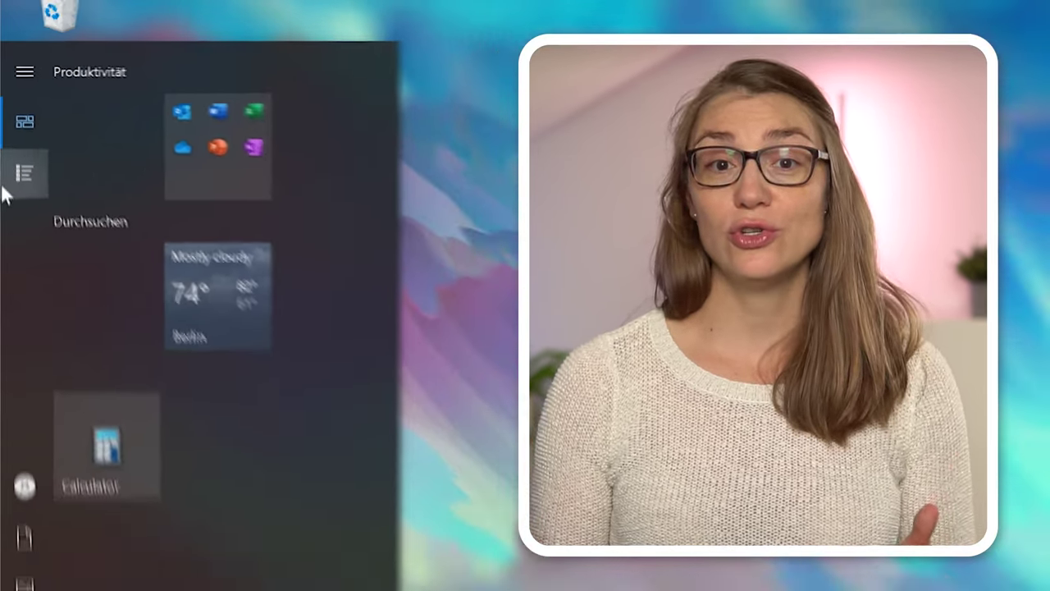
- Pin Google Chrome and Notion to Start from the All apps list
{"action": "left_click", "coordinate": [18, 174]}
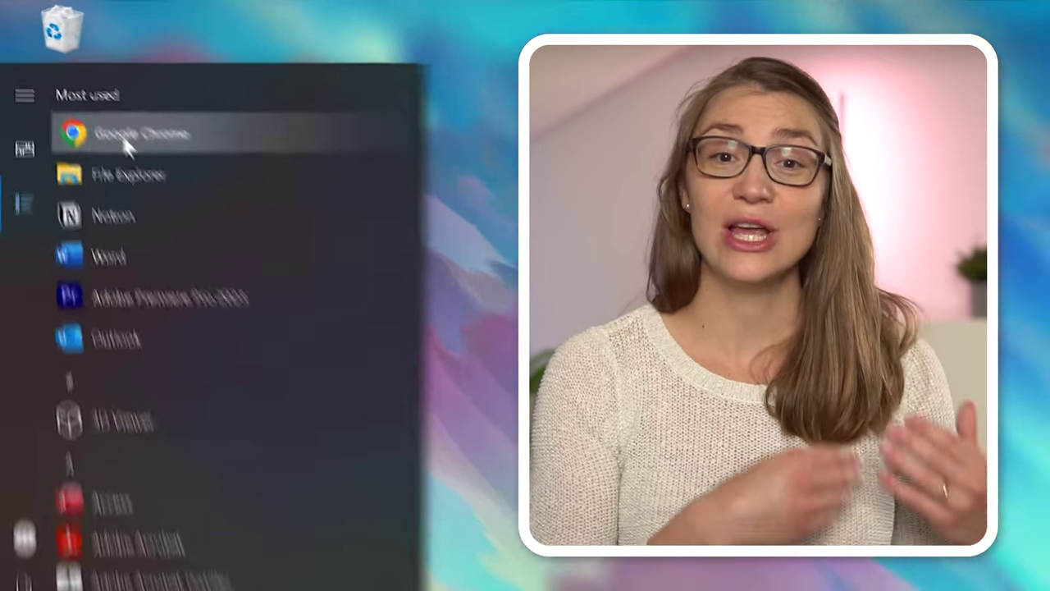
{"action": "right_click", "coordinate": [127, 146]}
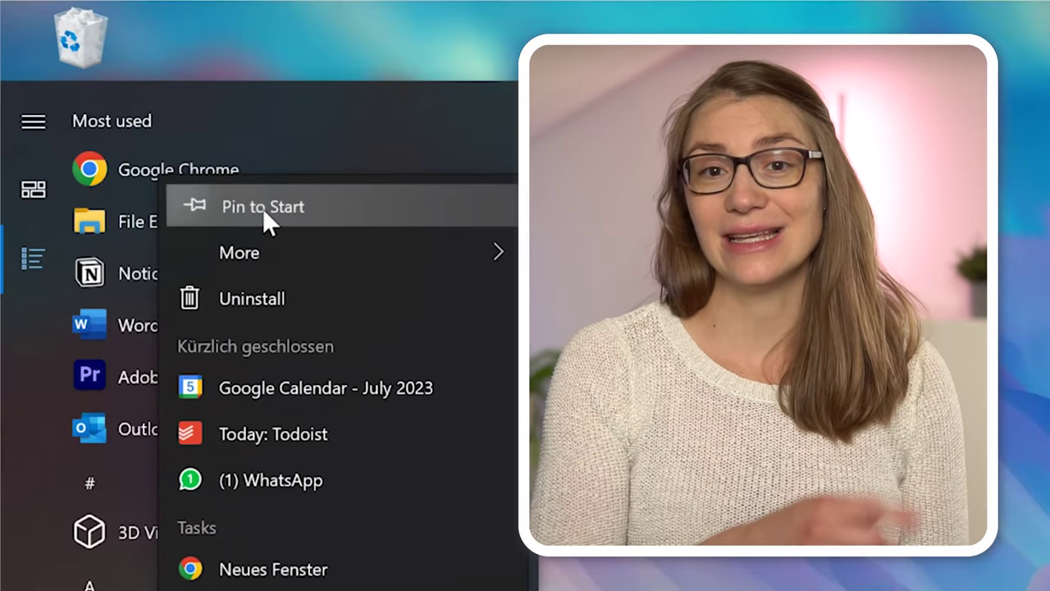
{"action": "left_click", "coordinate": [262, 209]}
{"action": "right_click", "coordinate": [197, 277]}
{"action": "left_click", "coordinate": [296, 308]}
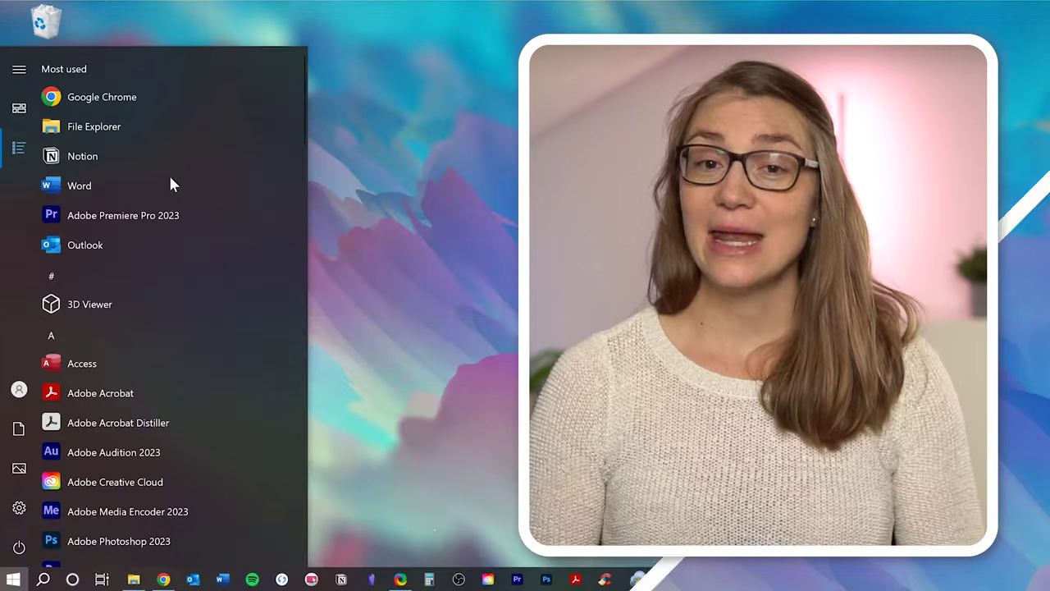
- Group Premiere and Photoshop by Creative Cloud; make a 'General' group with Weather and Chrome
{"action": "left_click_drag", "start_coordinate": [156, 376], "coordinate": [254, 440]}
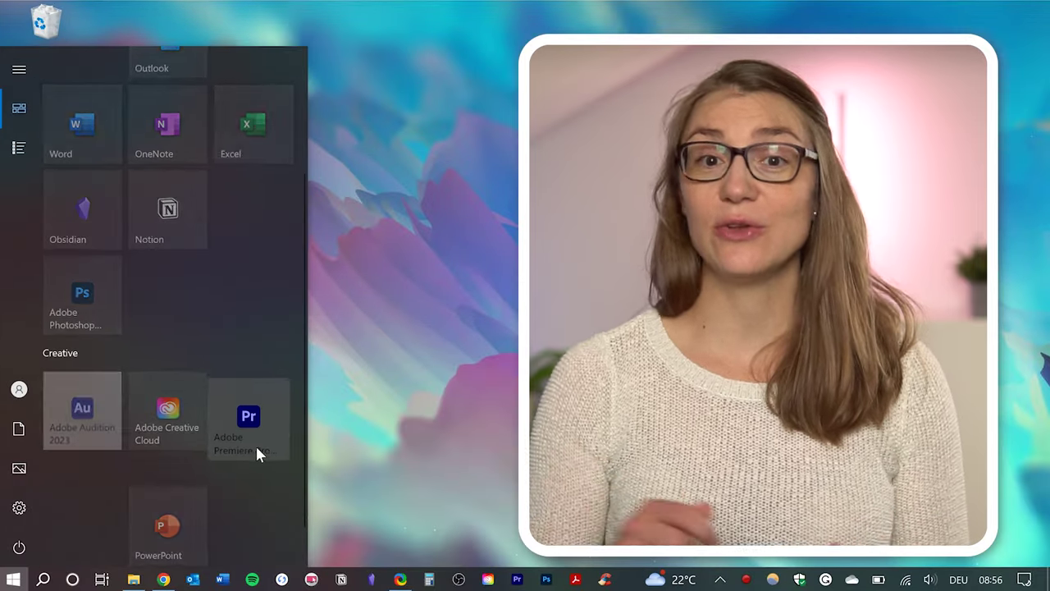
{"action": "left_click_drag", "start_coordinate": [82, 296], "coordinate": [274, 402]}
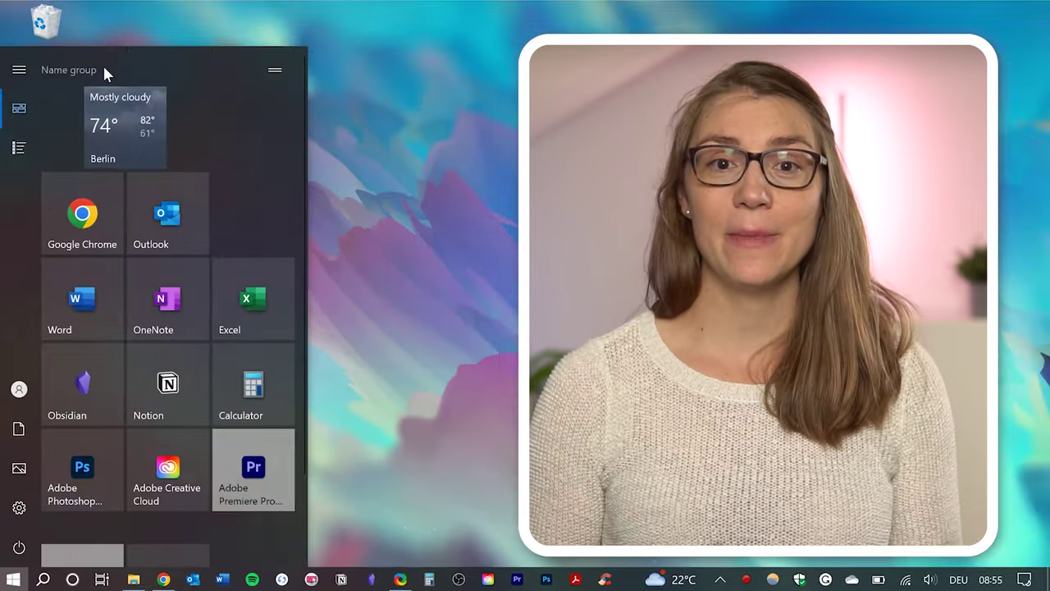
{"action": "left_click", "coordinate": [104, 70]}
{"action": "type", "text": "General"}
{"action": "left_click_drag", "start_coordinate": [210, 205], "coordinate": [390, 206]}
{"action": "left_click_drag", "start_coordinate": [125, 297], "coordinate": [125, 176]}
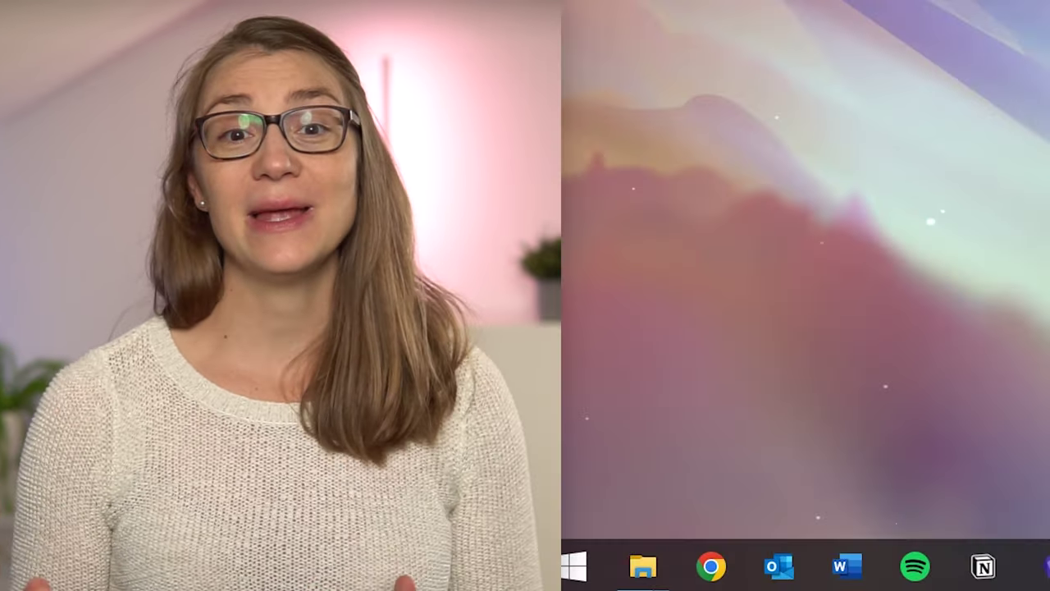
{"action": "key", "text": "super"}
{"action": "key", "text": "Escape"}
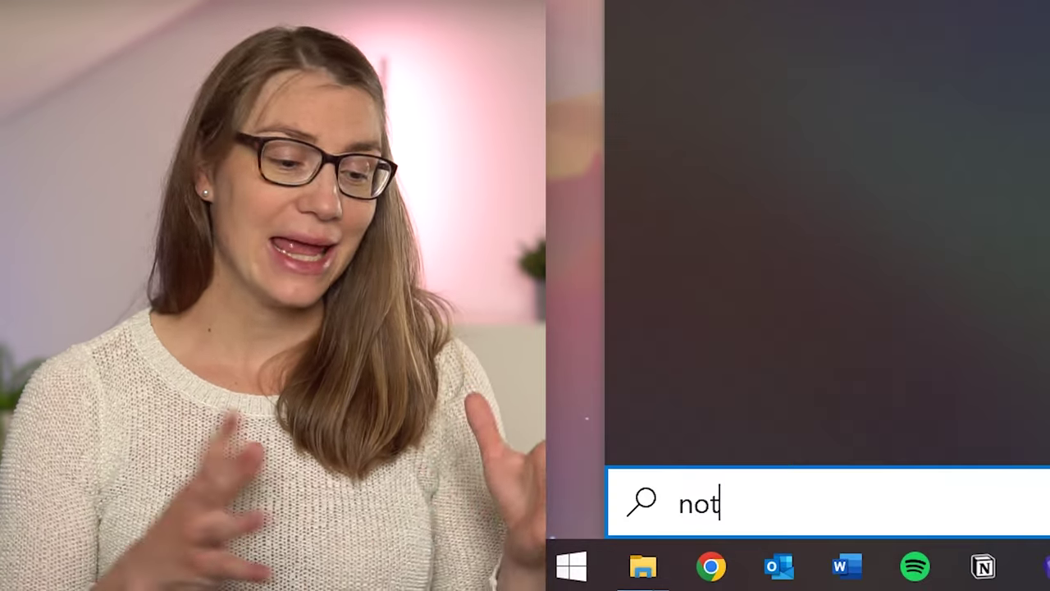
{"action": "type", "text": "ion"}
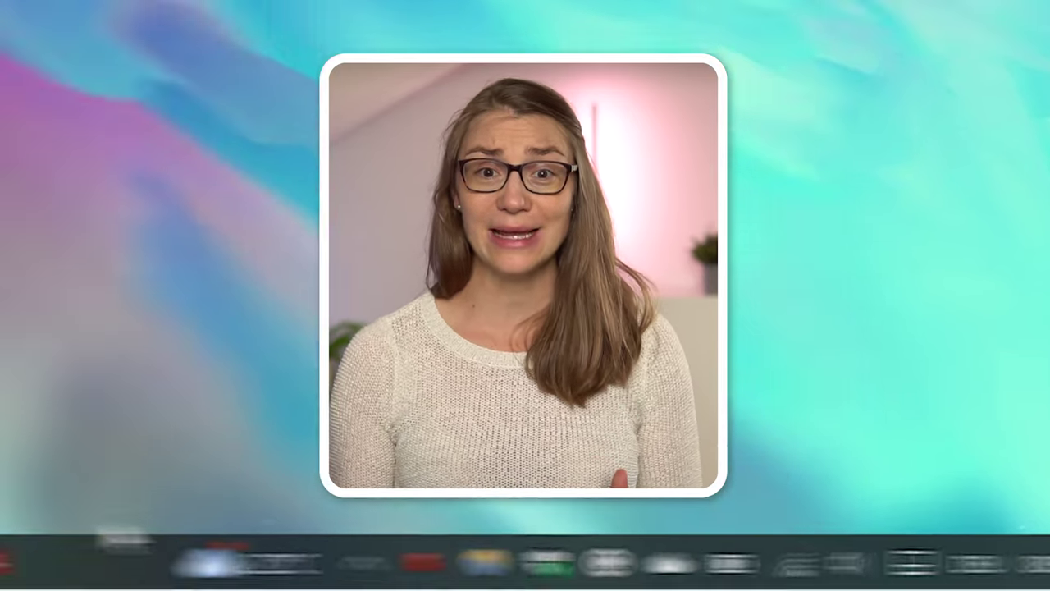
- Hide the Cortana and Task View buttons from the taskbar
{"action": "right_click", "coordinate": [549, 574]}
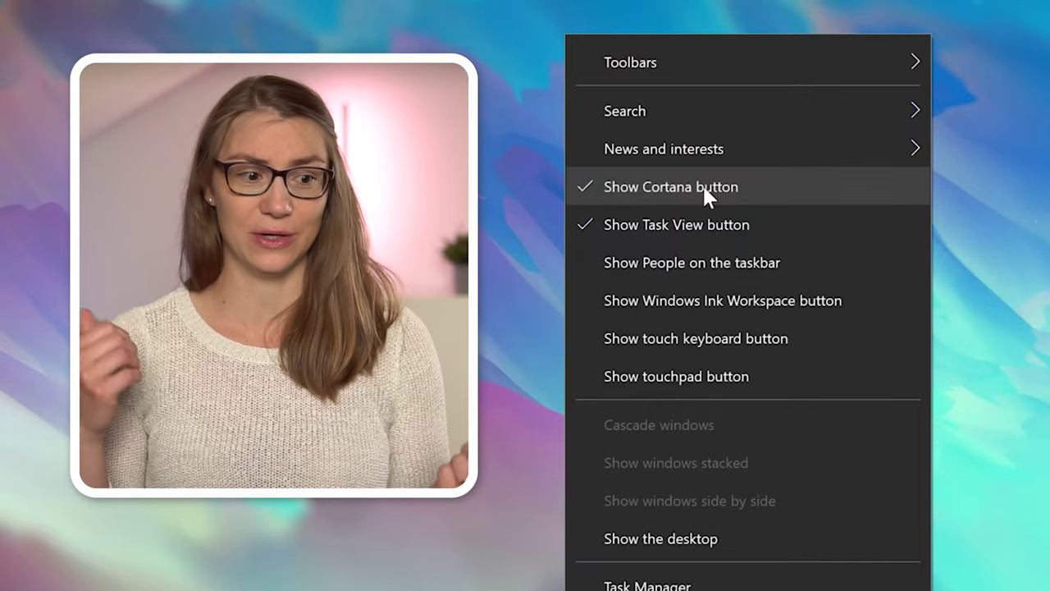
{"action": "left_click", "coordinate": [702, 186]}
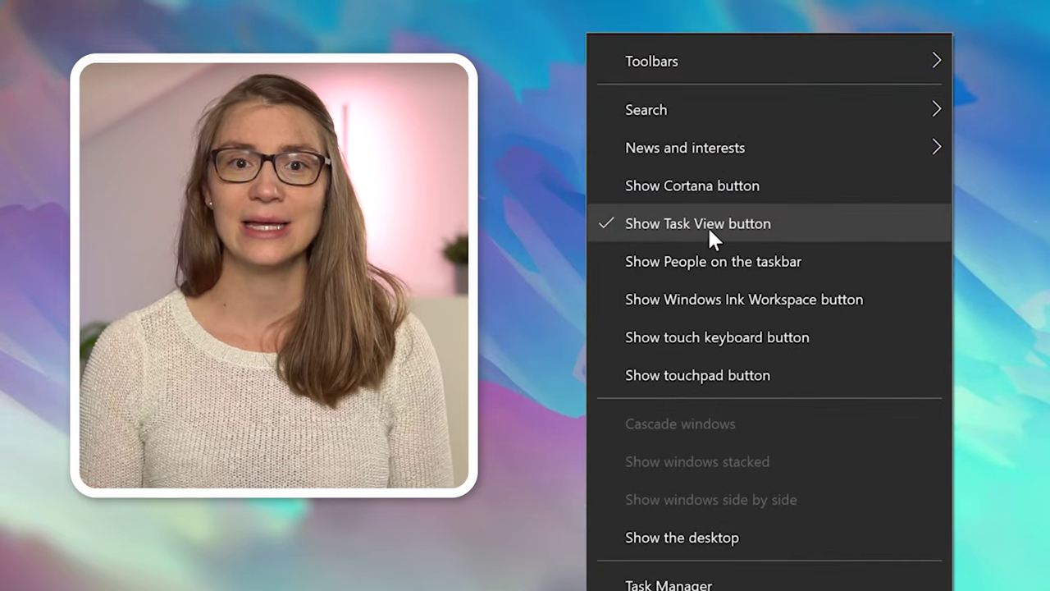
{"action": "left_click", "coordinate": [707, 225]}
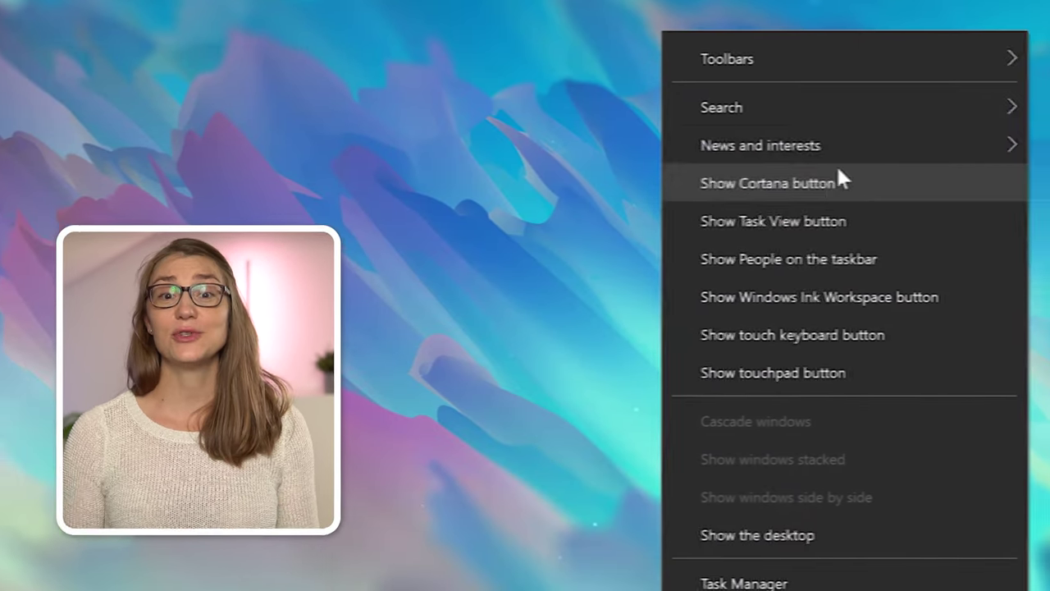
- Turn off news and interests, hide Search, then search Start for 'notion'
{"action": "mouse_move", "coordinate": [840, 145]}
{"action": "left_click", "coordinate": [489, 230]}
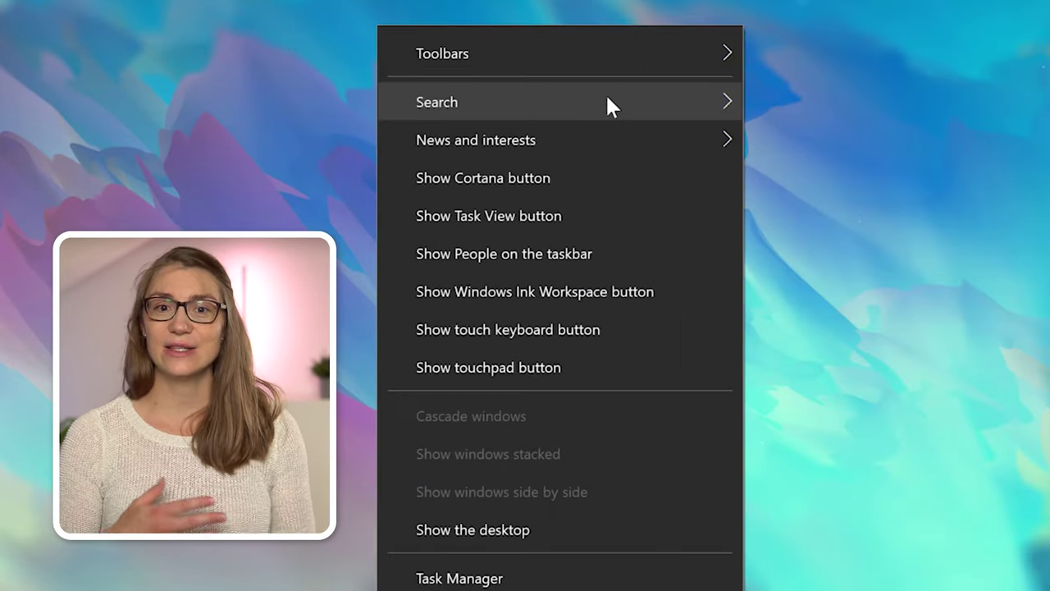
{"action": "mouse_move", "coordinate": [710, 100]}
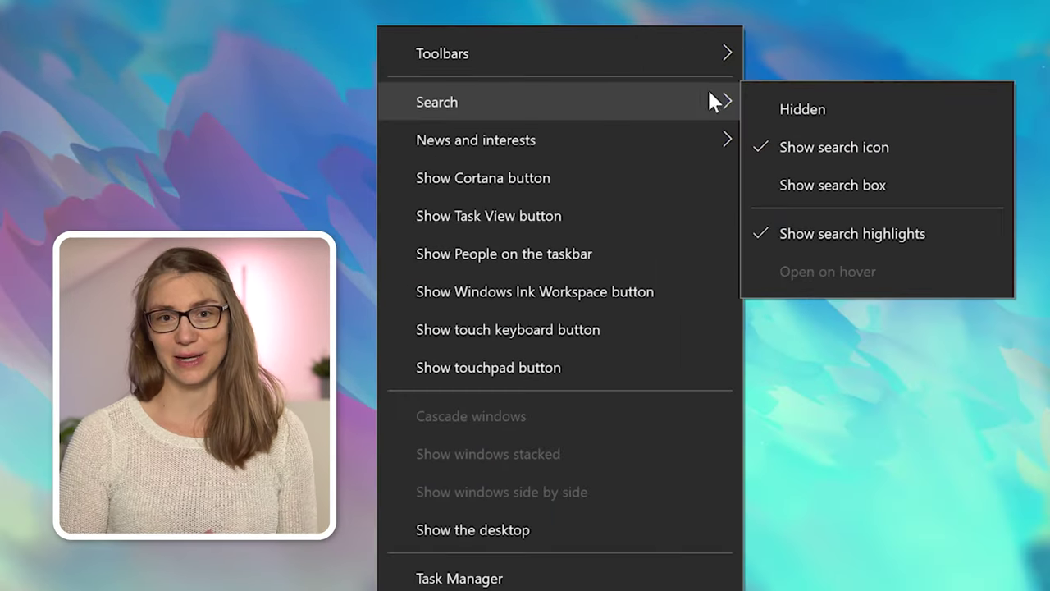
{"action": "left_click", "coordinate": [874, 114]}
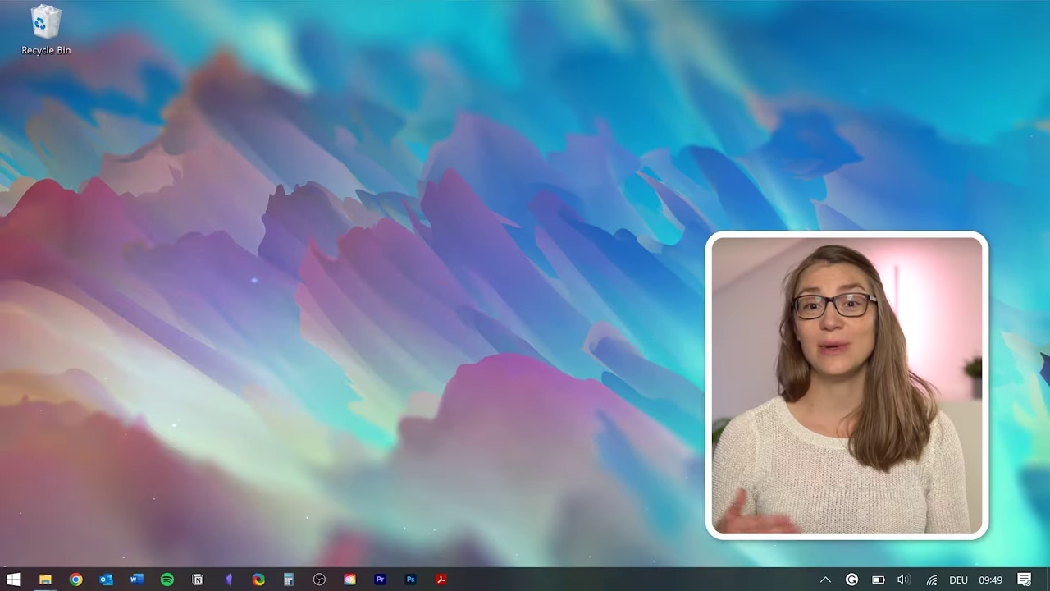
{"action": "key", "text": "super"}
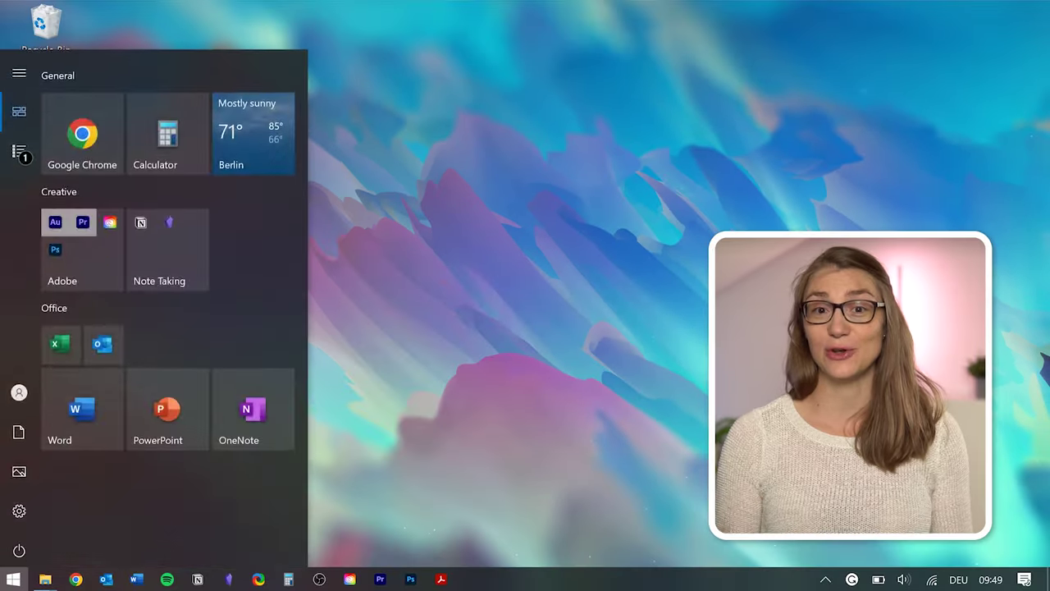
{"action": "type", "text": "notion"}
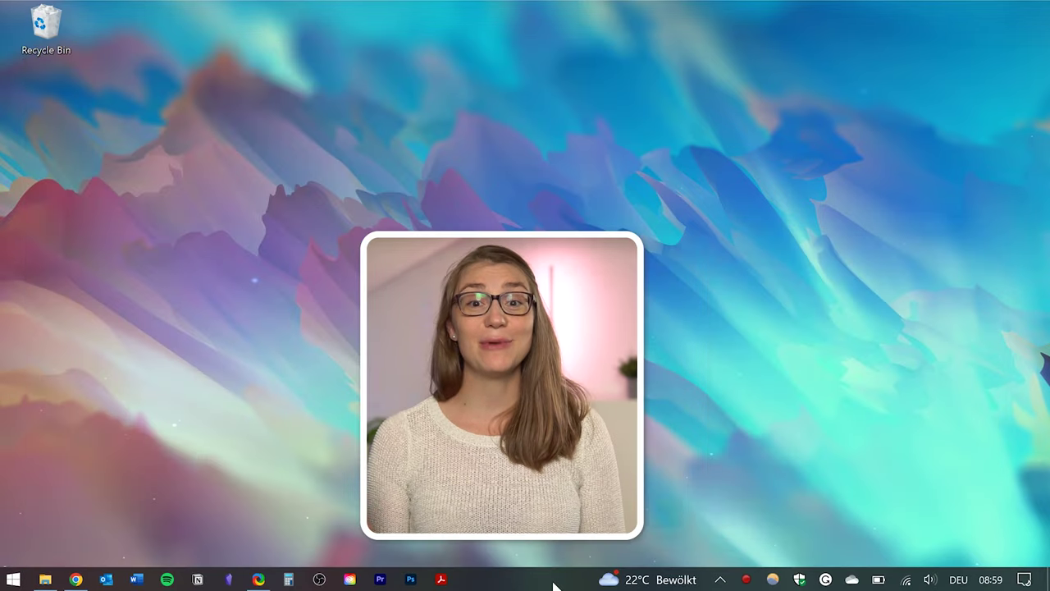
- Turn on small taskbar buttons and leave auto-hide in desktop mode off
{"action": "right_click", "coordinate": [563, 583]}
{"action": "left_click", "coordinate": [594, 564]}
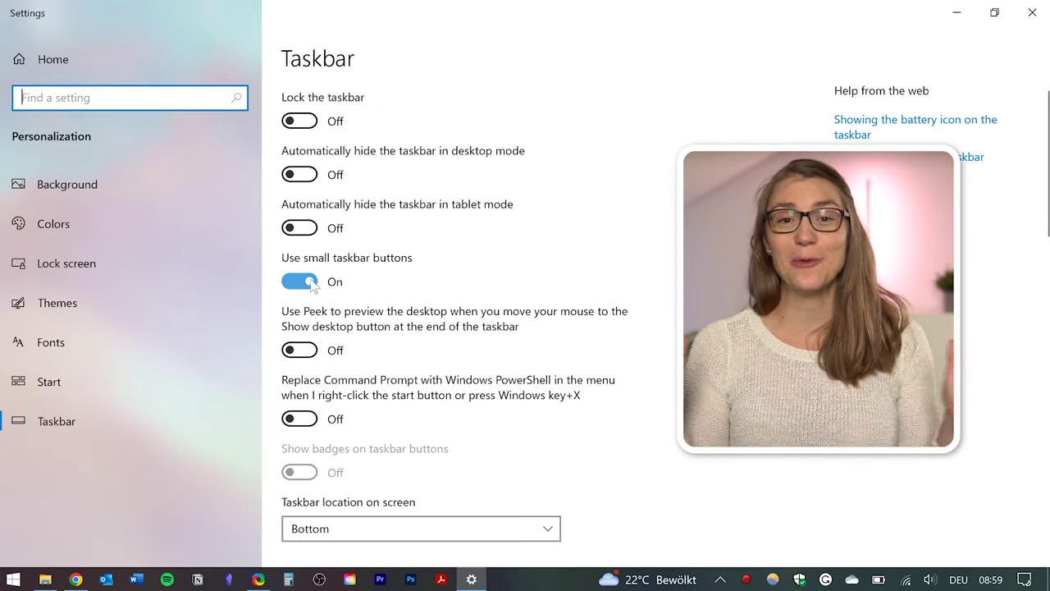
{"action": "left_click", "coordinate": [311, 282]}
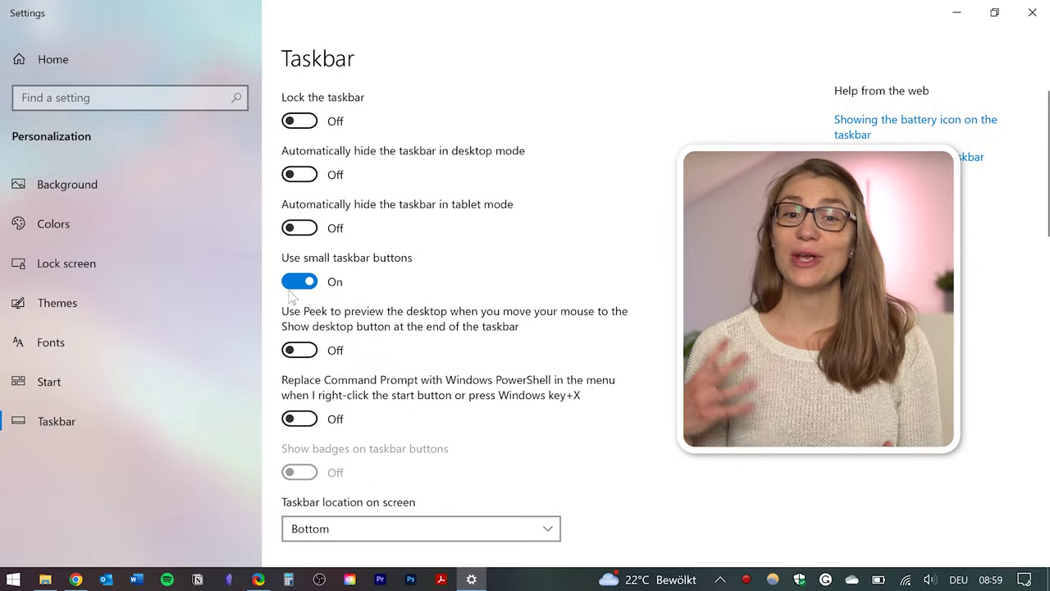
{"action": "left_click", "coordinate": [304, 176]}
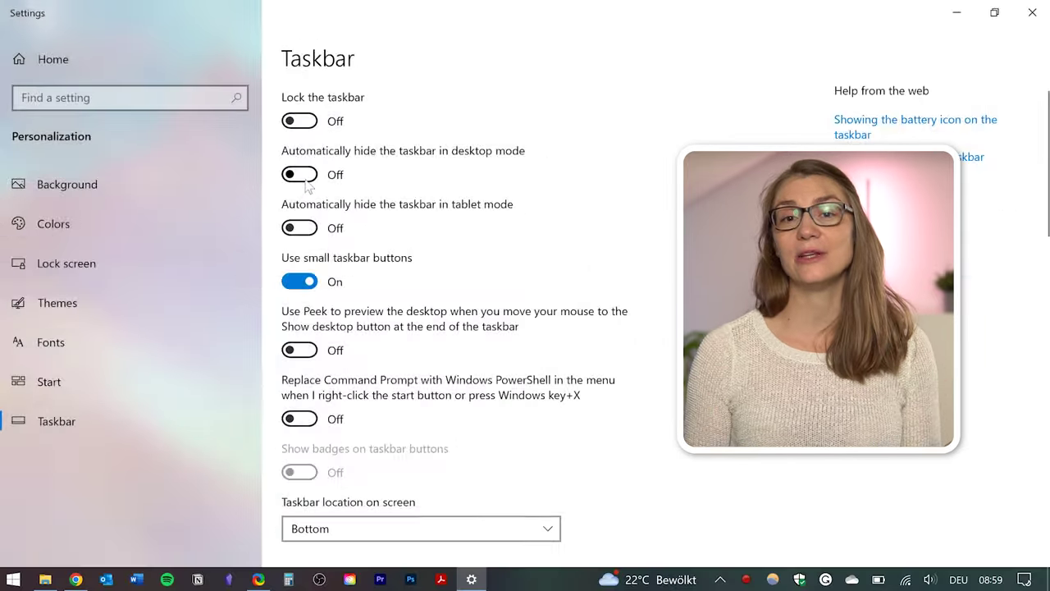
{"action": "left_click", "coordinate": [243, 300]}
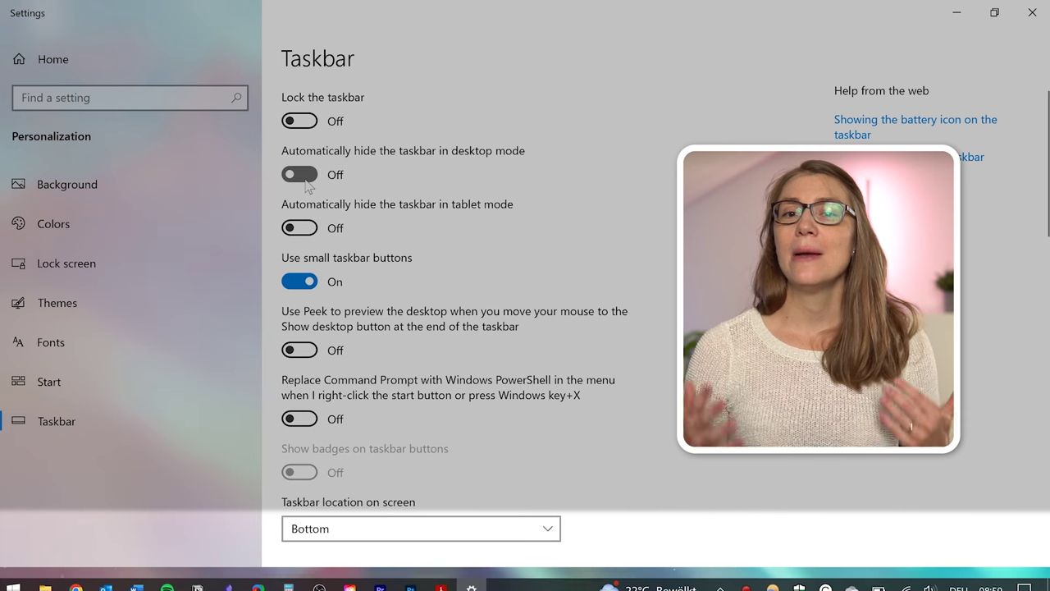
{"action": "left_click", "coordinate": [305, 180]}
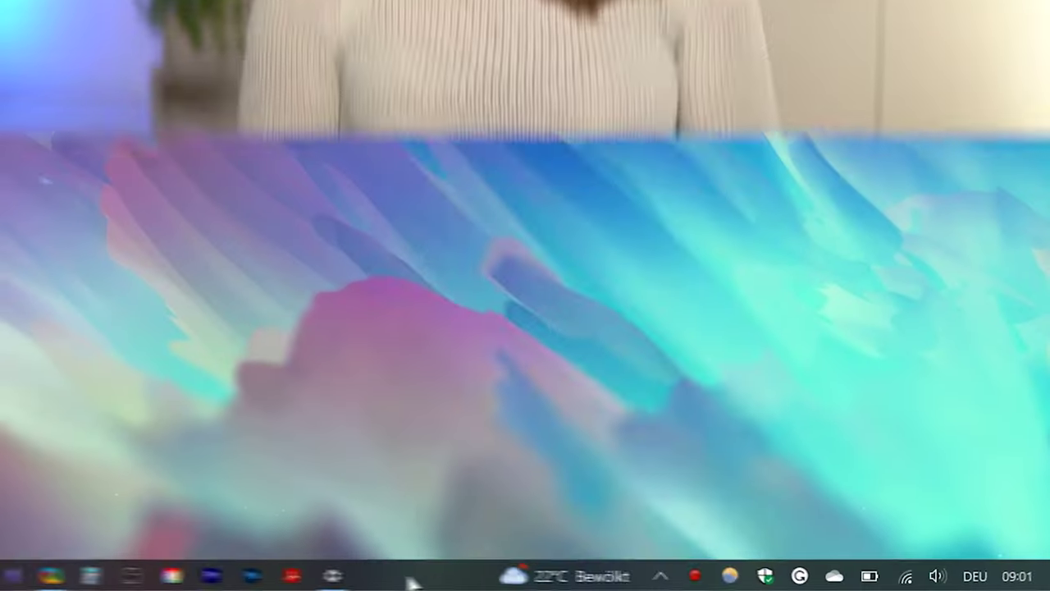
- Add the Links toolbar to the taskbar
{"action": "right_click", "coordinate": [410, 580]}
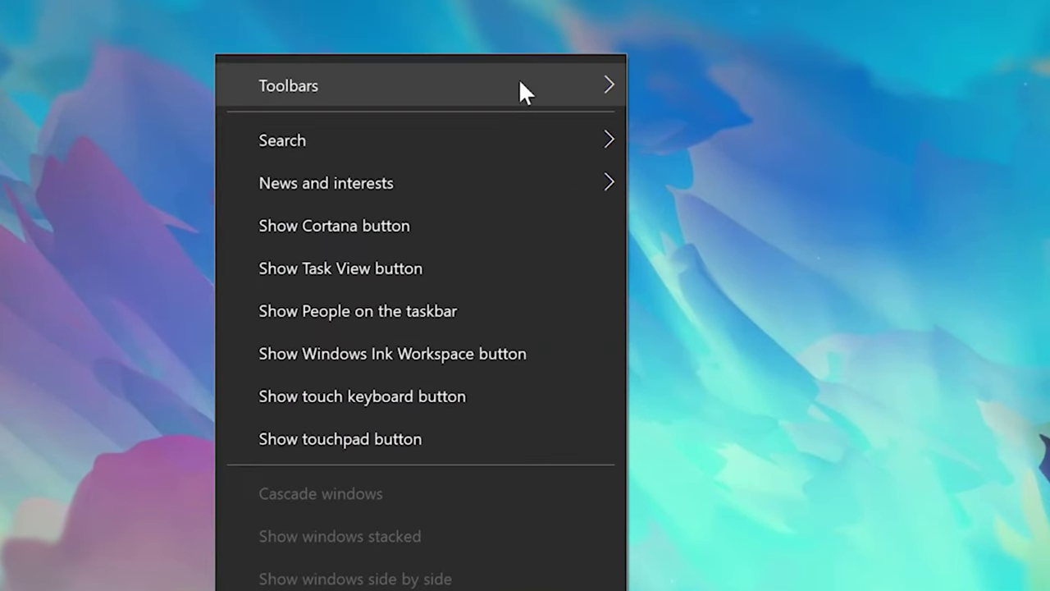
{"action": "mouse_move", "coordinate": [520, 85]}
{"action": "left_click", "coordinate": [704, 128]}
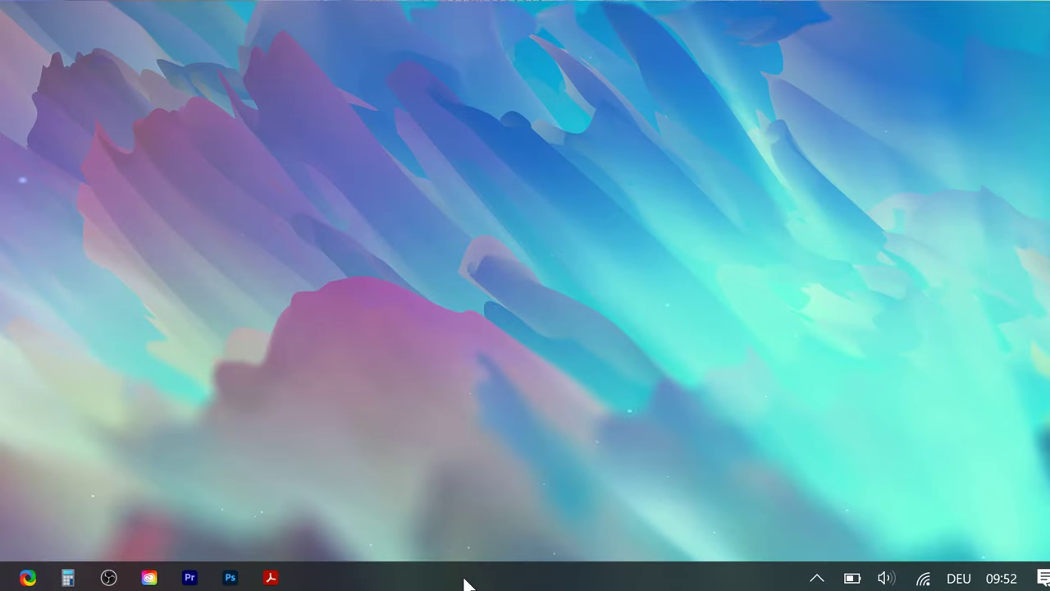
- Unlock the taskbar, drag the Links handle left to centre the app icons, and hide its title
{"action": "right_click", "coordinate": [464, 579]}
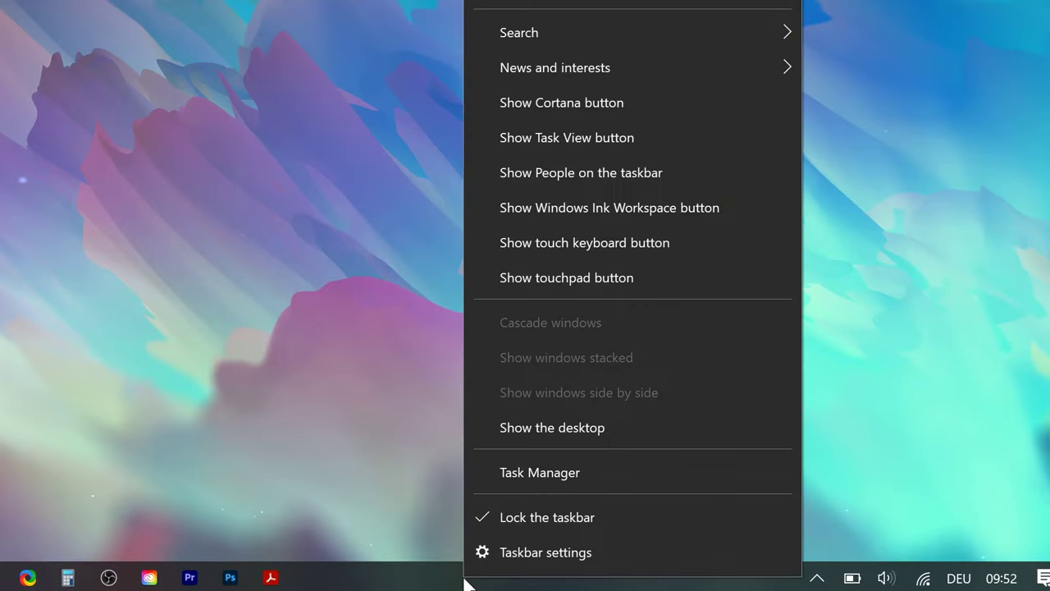
{"action": "left_click", "coordinate": [519, 511]}
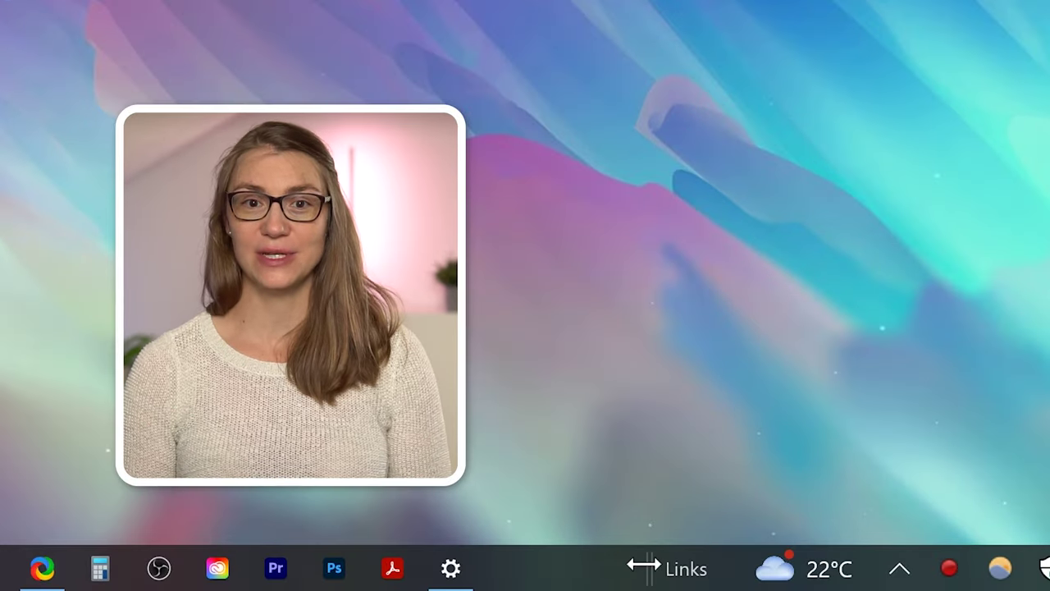
{"action": "left_click_drag", "start_coordinate": [644, 566], "coordinate": [9, 567]}
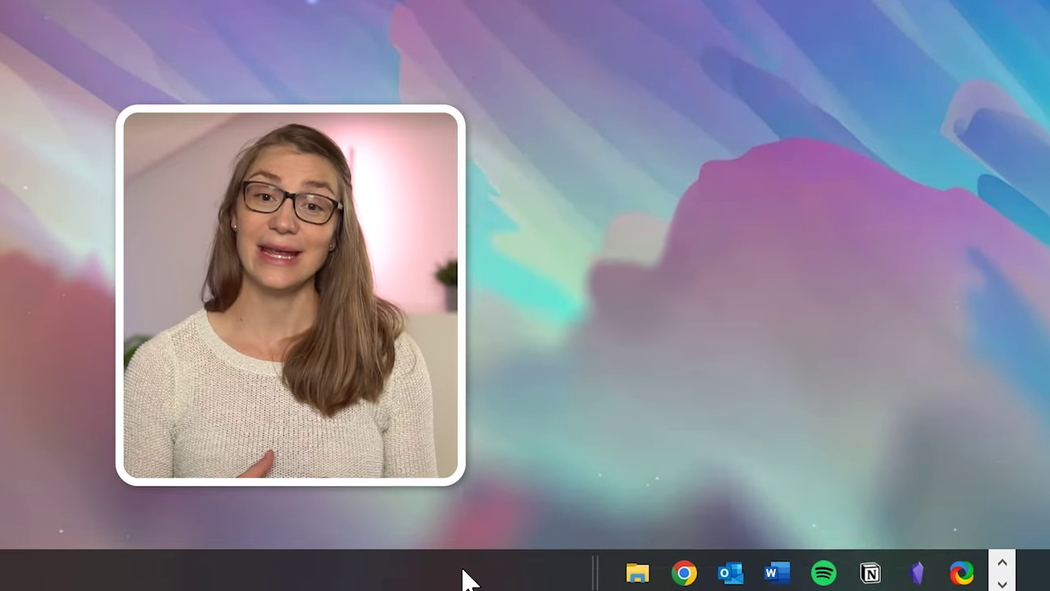
{"action": "right_click", "coordinate": [453, 579]}
{"action": "left_click", "coordinate": [618, 170]}
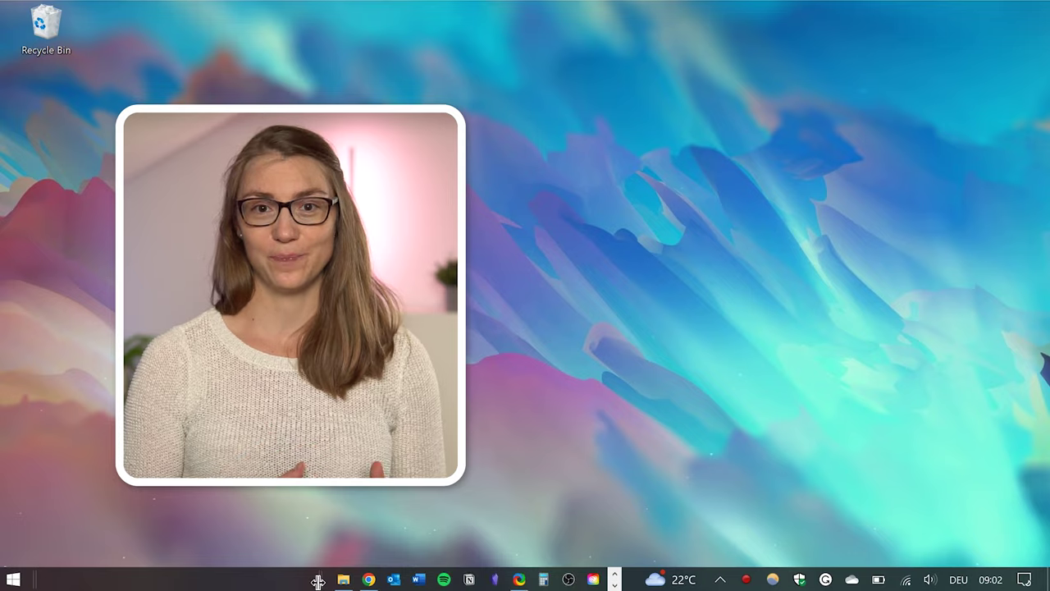
- Widen the app area and move the f.lux, security shield and Grammarly icons into the overflow tray
{"action": "left_click_drag", "start_coordinate": [318, 581], "coordinate": [231, 581]}
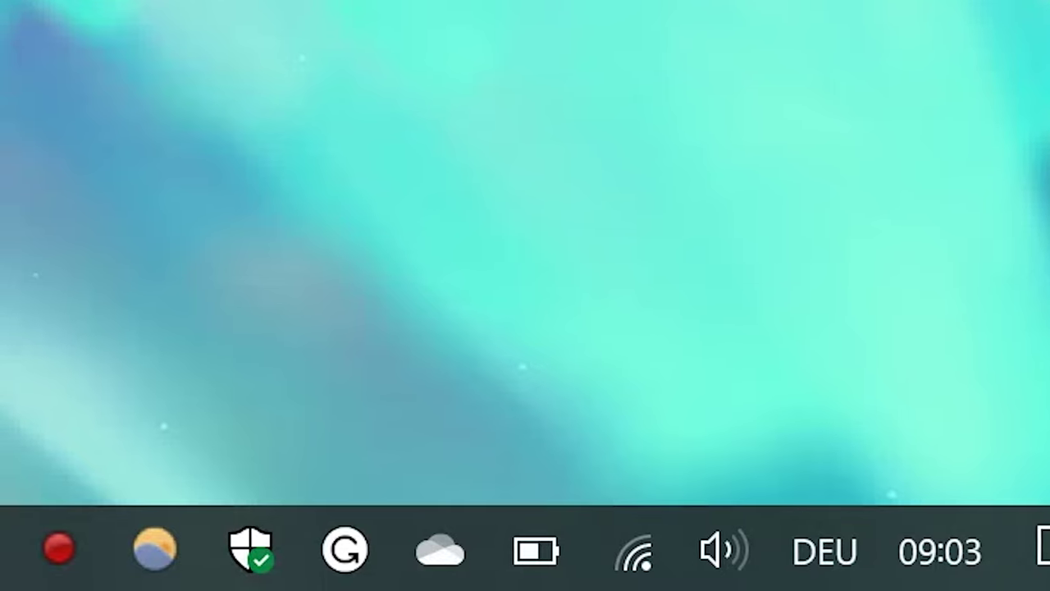
{"action": "left_click_drag", "start_coordinate": [174, 546], "coordinate": [167, 476]}
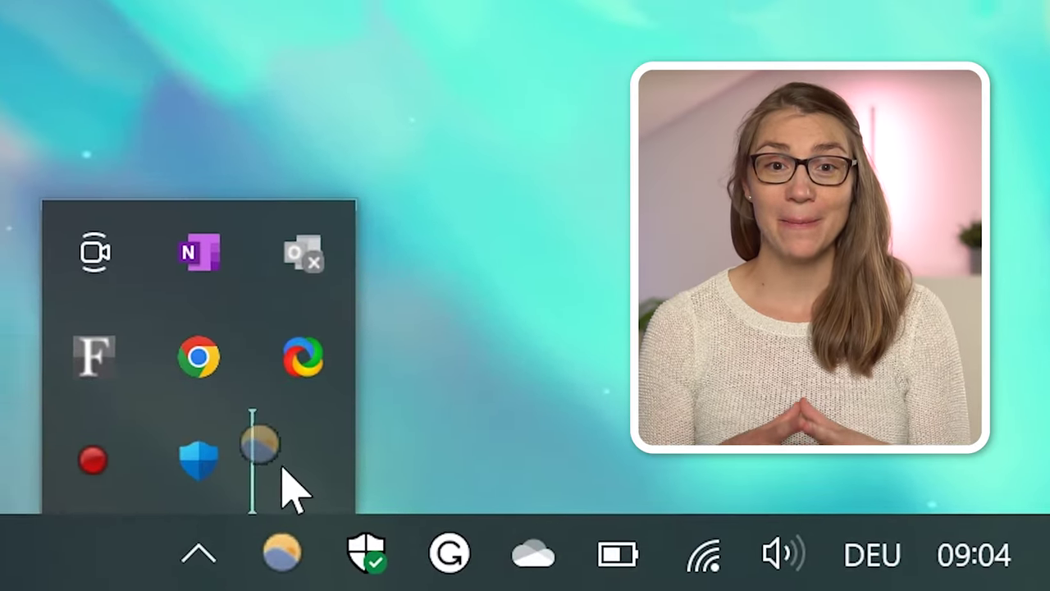
{"action": "left_click_drag", "start_coordinate": [291, 490], "coordinate": [292, 490]}
{"action": "left_click_drag", "start_coordinate": [391, 558], "coordinate": [360, 459]}
{"action": "left_click_drag", "start_coordinate": [464, 555], "coordinate": [428, 465]}
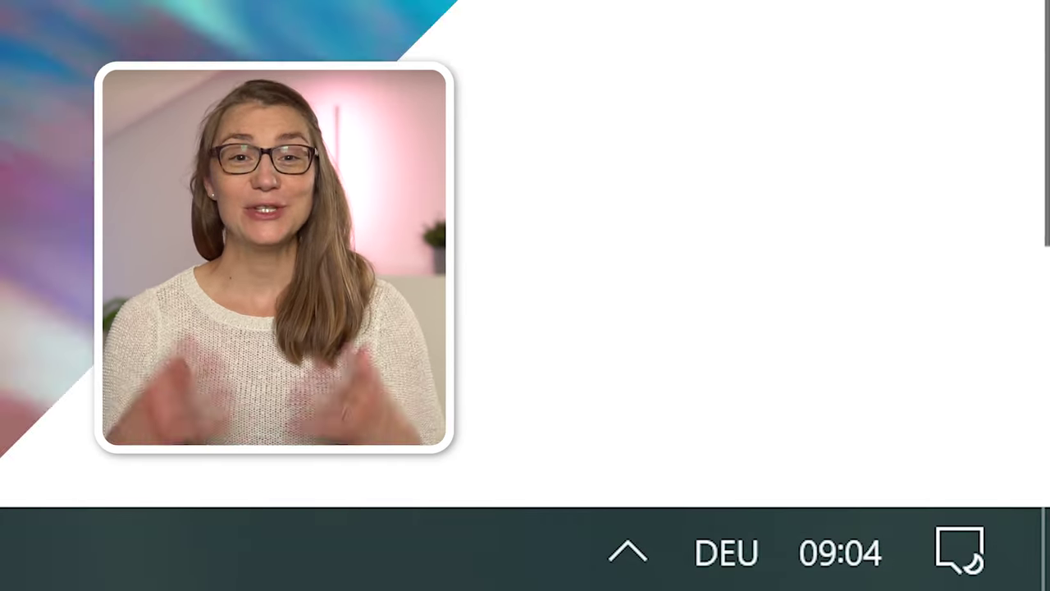
- Open Taskbar settings on the page for selecting which icons appear on the taskbar
{"action": "right_click", "coordinate": [493, 580]}
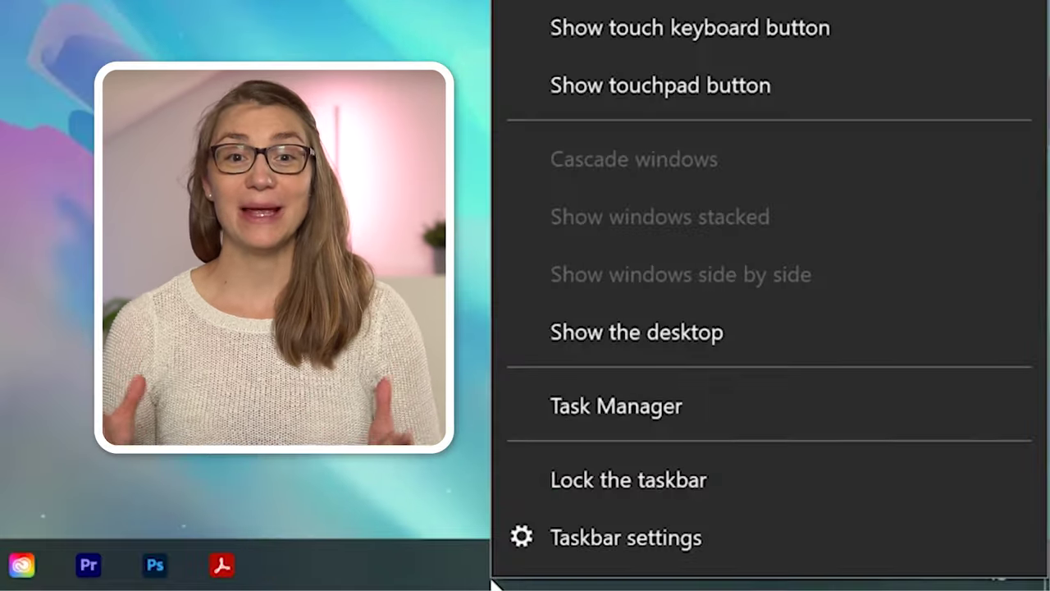
{"action": "left_click", "coordinate": [629, 542]}
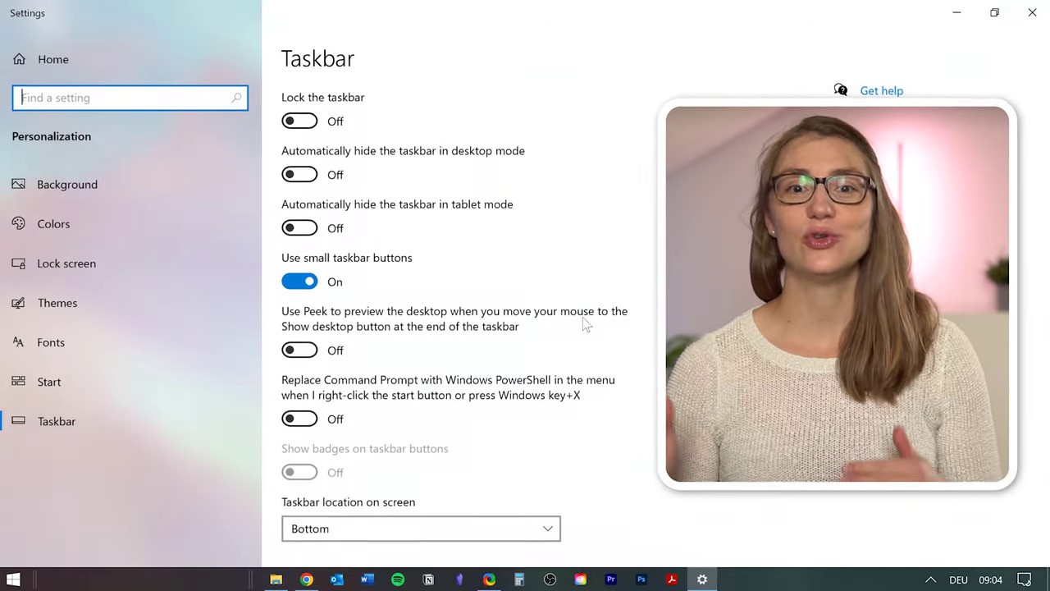
{"action": "scroll", "coordinate": [583, 317], "scroll_direction": "down", "scroll_amount": 5}
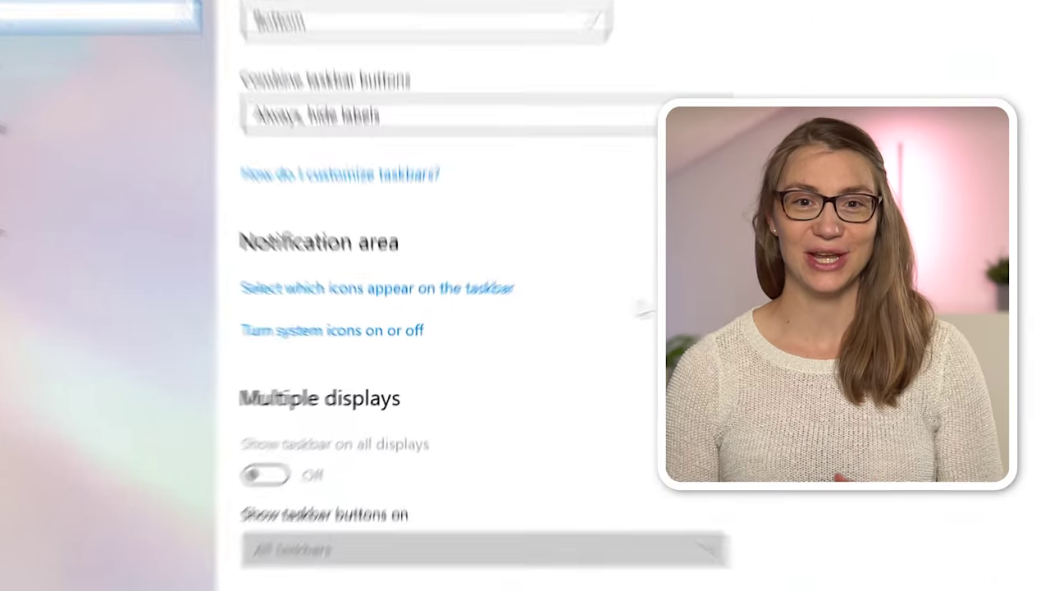
{"action": "left_click", "coordinate": [381, 261]}
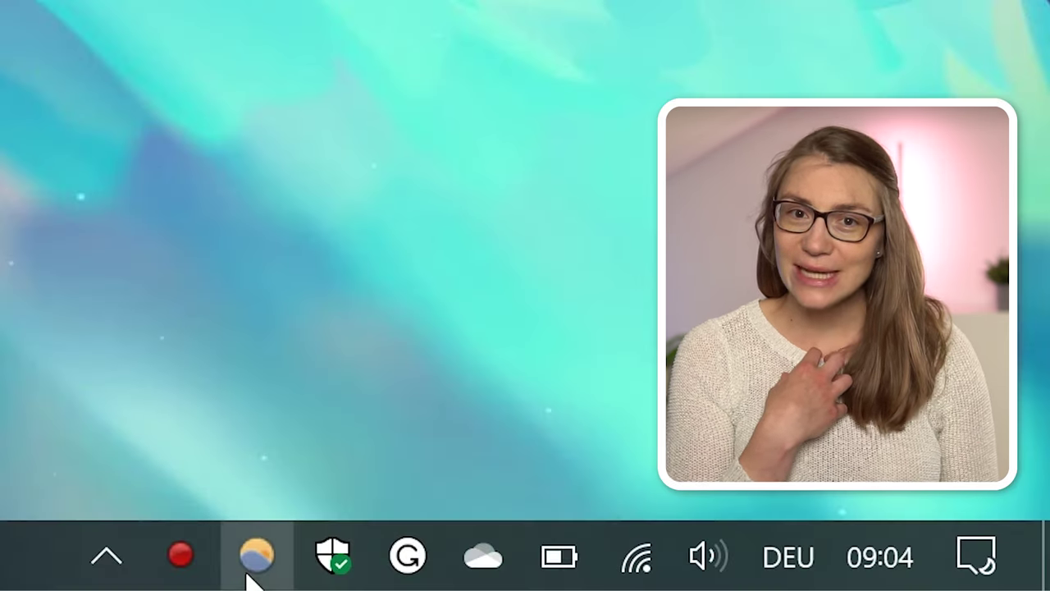
- Move the weather, shield and Grammarly icons into the hidden tray overflow
{"action": "left_click_drag", "start_coordinate": [250, 579], "coordinate": [314, 494]}
{"action": "left_click_drag", "start_coordinate": [407, 558], "coordinate": [442, 480]}
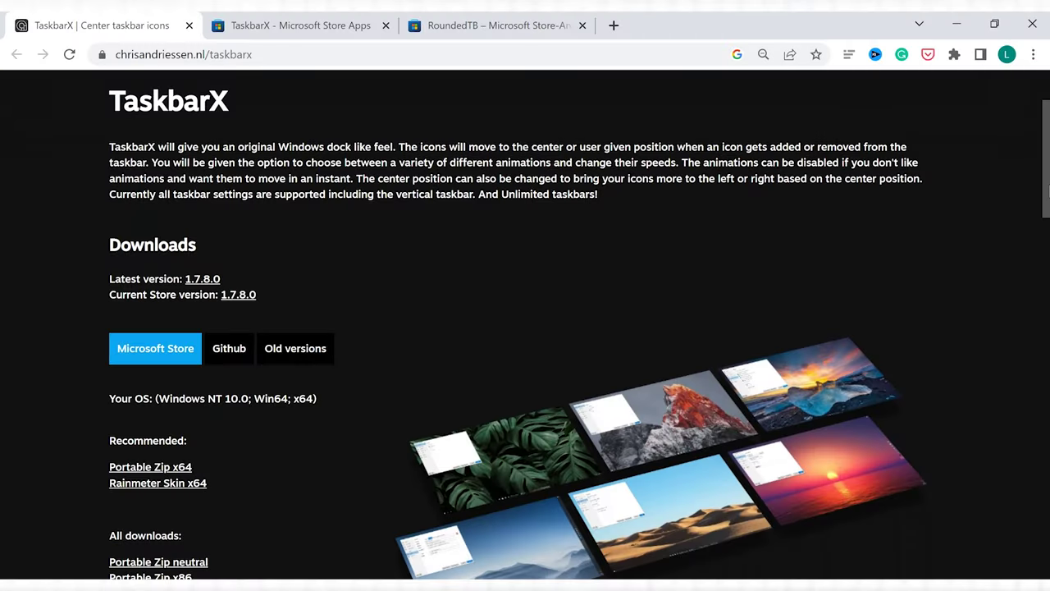
{"action": "scroll", "coordinate": [886, 222], "scroll_direction": "down", "scroll_amount": 2}
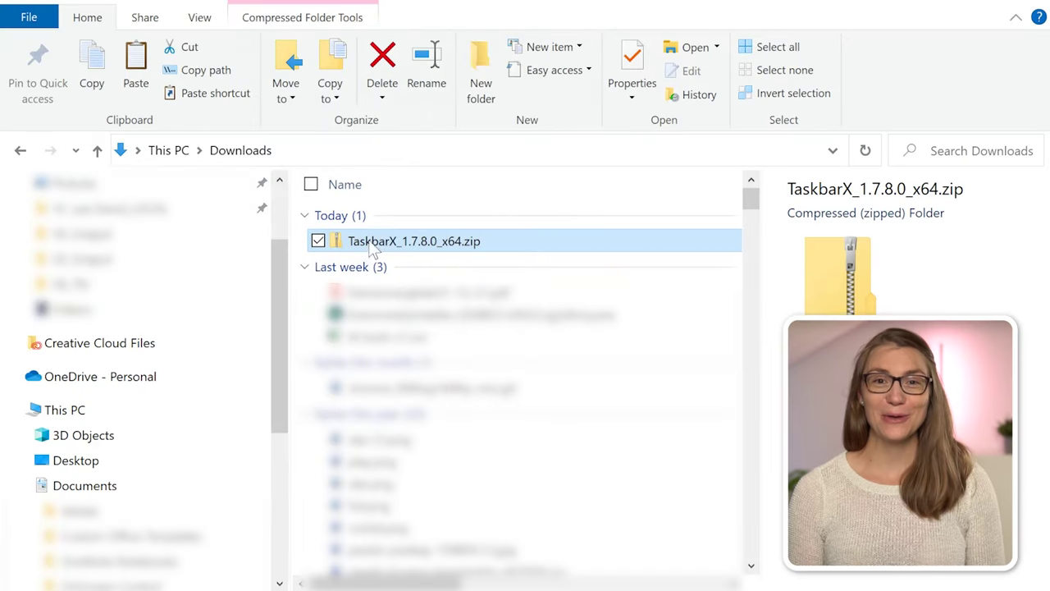
- Move the TaskbarX_1.7.8.0_x64 folder into Documents and launch TaskbarX and TaskbarX Configurator
{"action": "left_click_drag", "start_coordinate": [405, 262], "coordinate": [182, 489]}
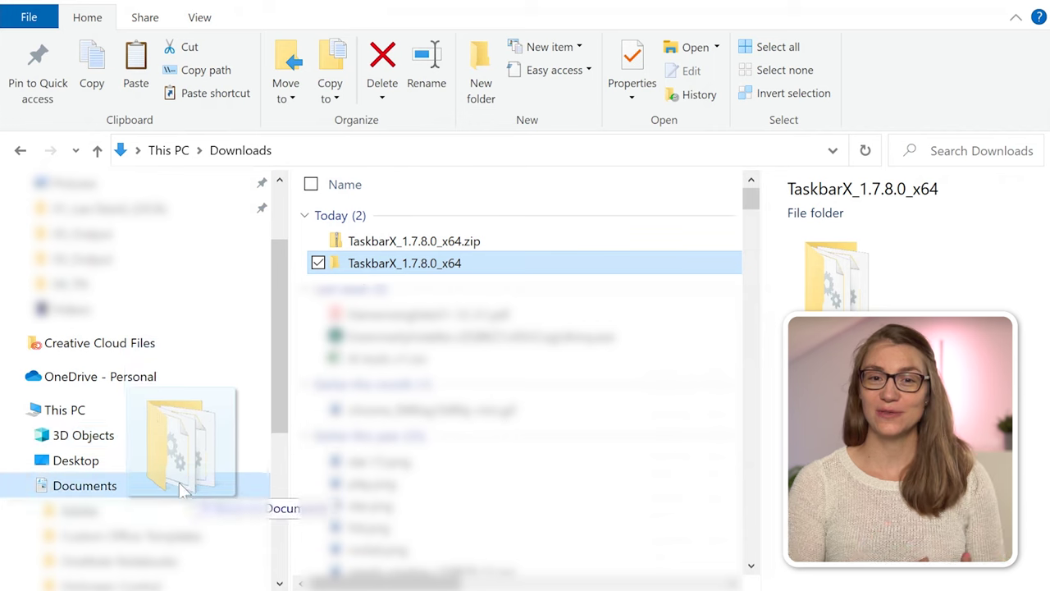
{"action": "left_click", "coordinate": [183, 489]}
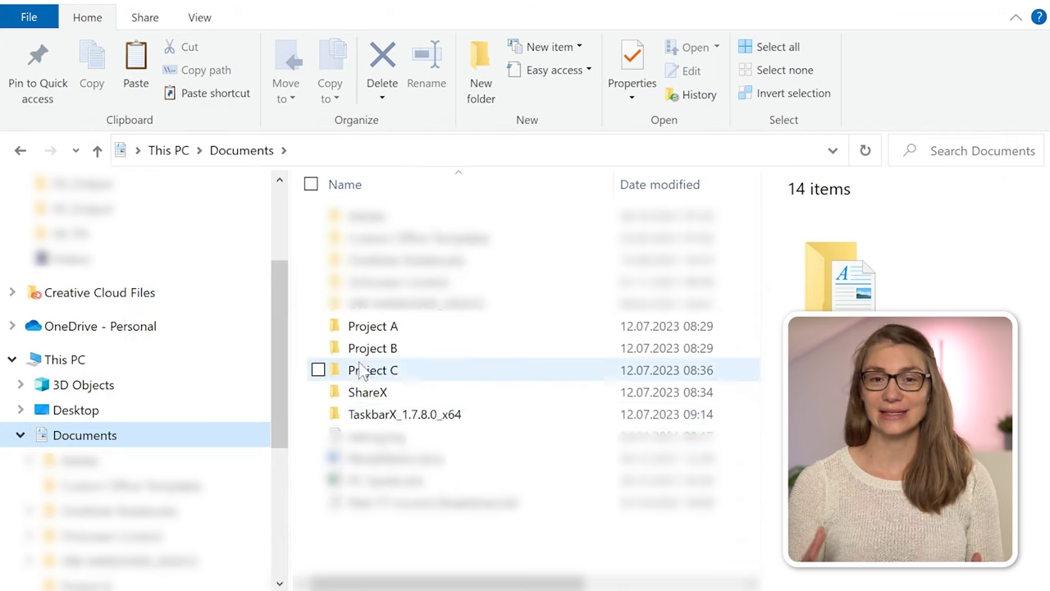
{"action": "double_click", "coordinate": [459, 411]}
{"action": "scroll", "coordinate": [463, 411], "scroll_direction": "down", "scroll_amount": 20}
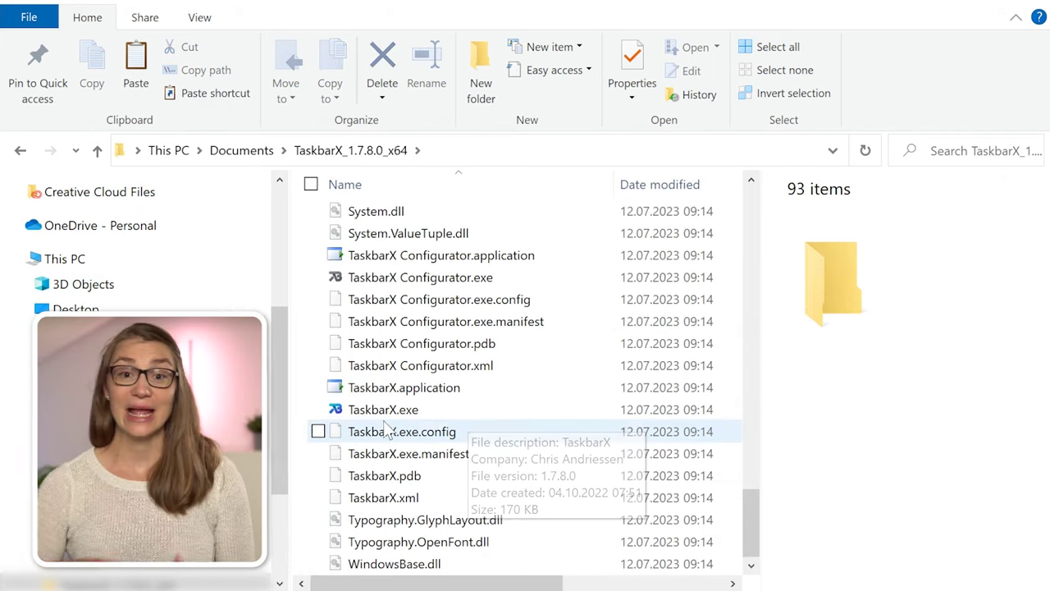
{"action": "double_click", "coordinate": [373, 412]}
{"action": "double_click", "coordinate": [366, 277]}
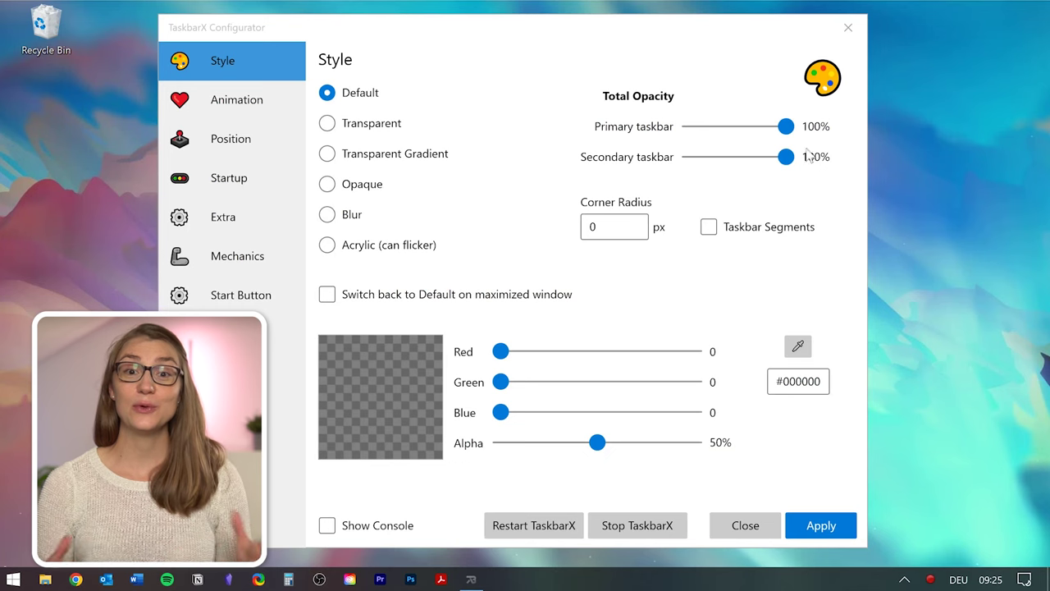
- Tick Compensate Tray Clock, choose the Transparent style, and tick Hide Primary Start button
{"action": "left_click", "coordinate": [281, 134]}
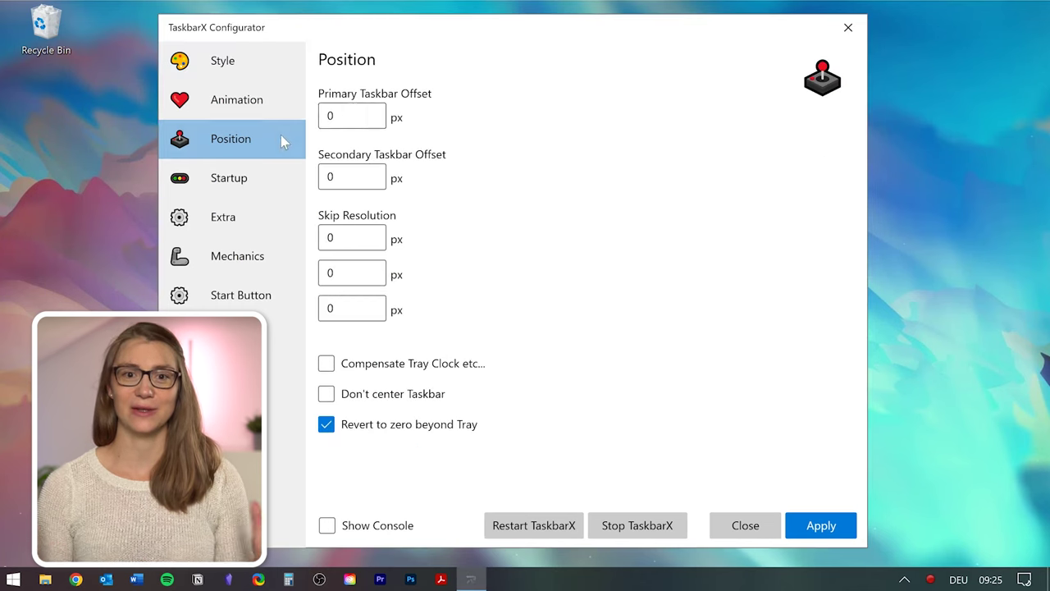
{"action": "left_click", "coordinate": [383, 372]}
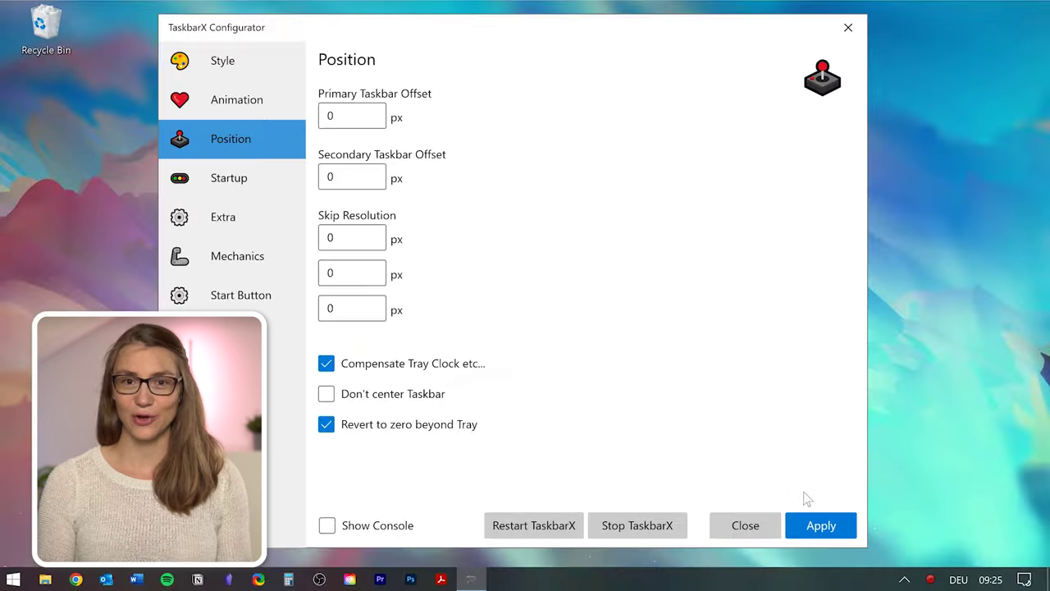
{"action": "left_click", "coordinate": [247, 78]}
{"action": "left_click", "coordinate": [370, 126]}
{"action": "left_click", "coordinate": [230, 138]}
{"action": "left_click", "coordinate": [238, 217]}
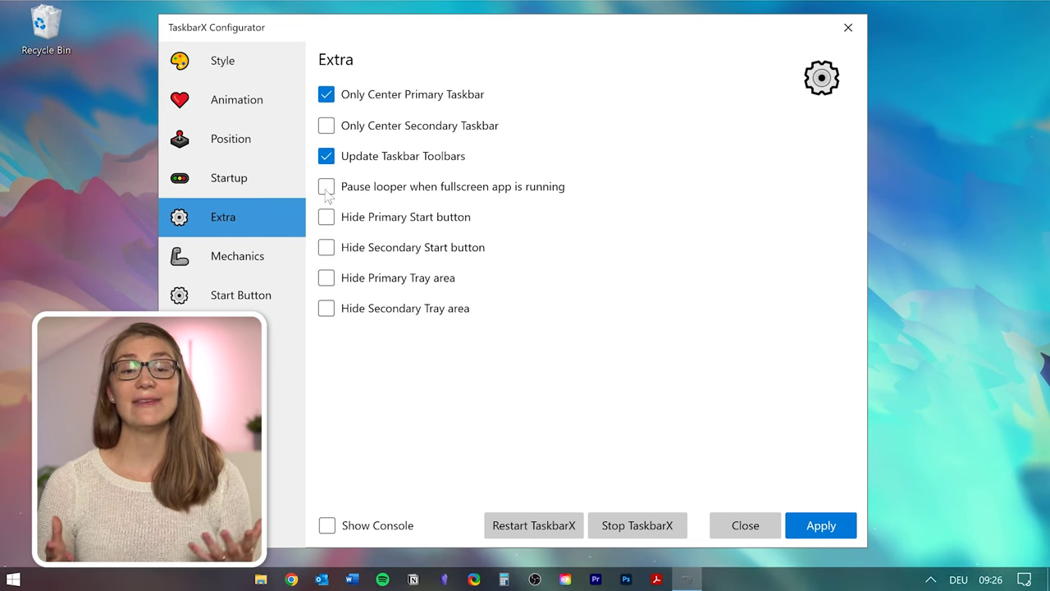
{"action": "left_click", "coordinate": [401, 223]}
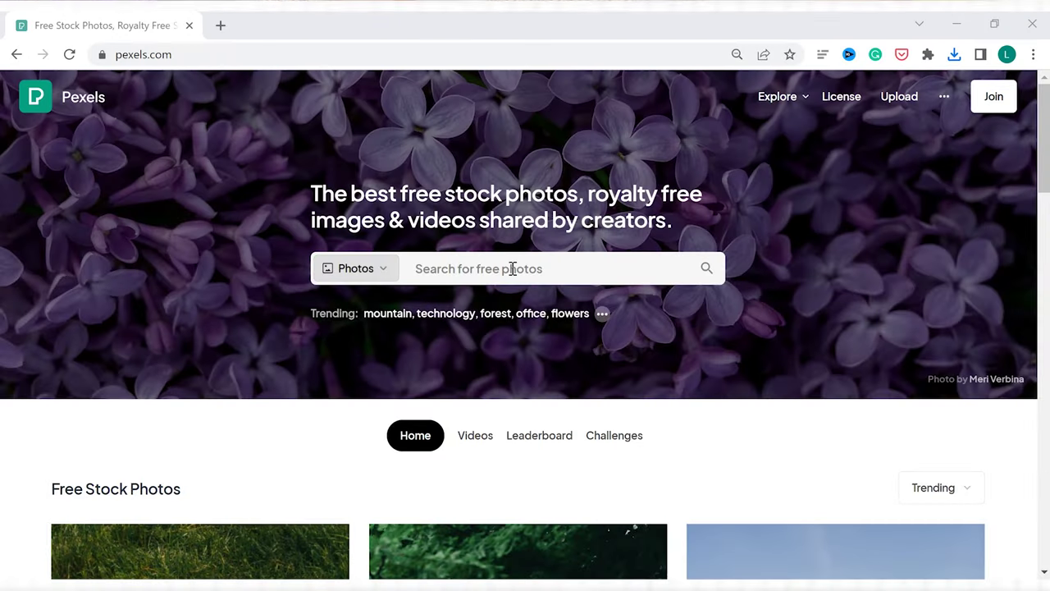
- Search Pexels for 'wallpaper abstract'
{"action": "left_click", "coordinate": [512, 269]}
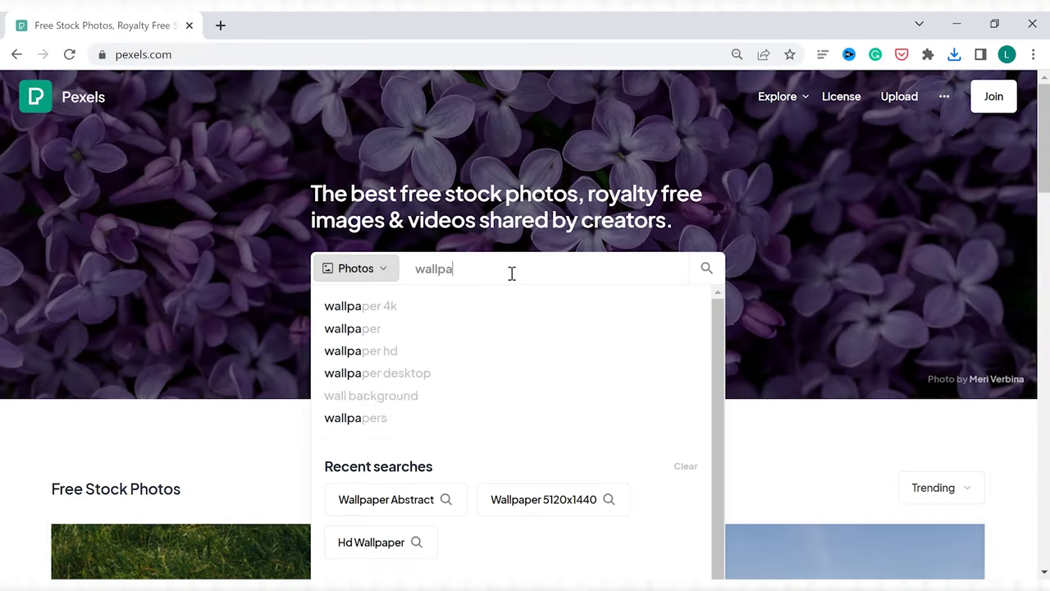
{"action": "type", "text": "wallpaper abstract"}
{"action": "key", "text": "Return"}
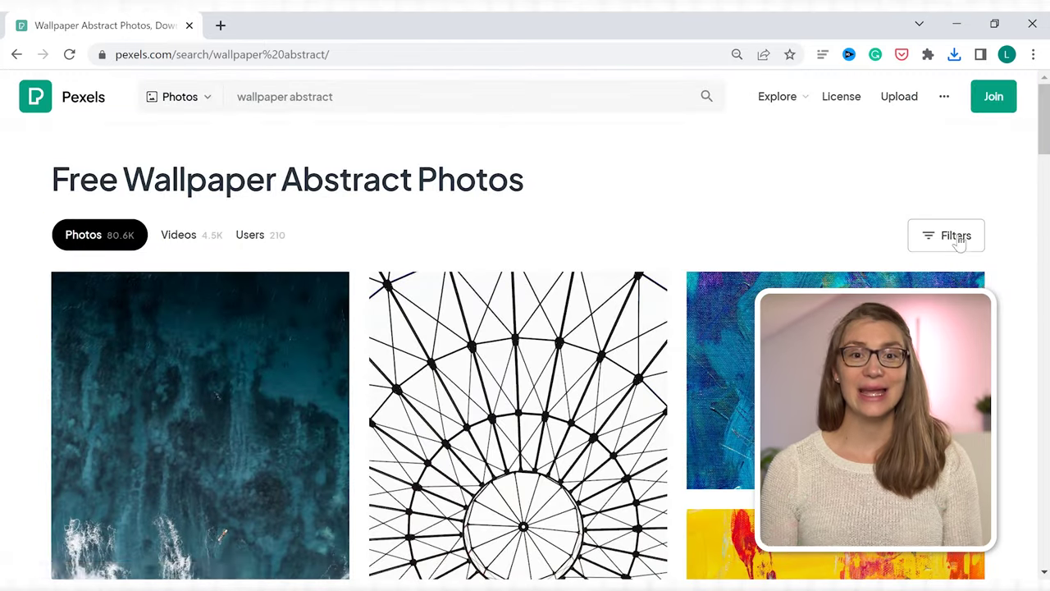
- Filter the results to Horizontal orientation and browse the photos
{"action": "left_click", "coordinate": [956, 237]}
{"action": "left_click", "coordinate": [136, 299]}
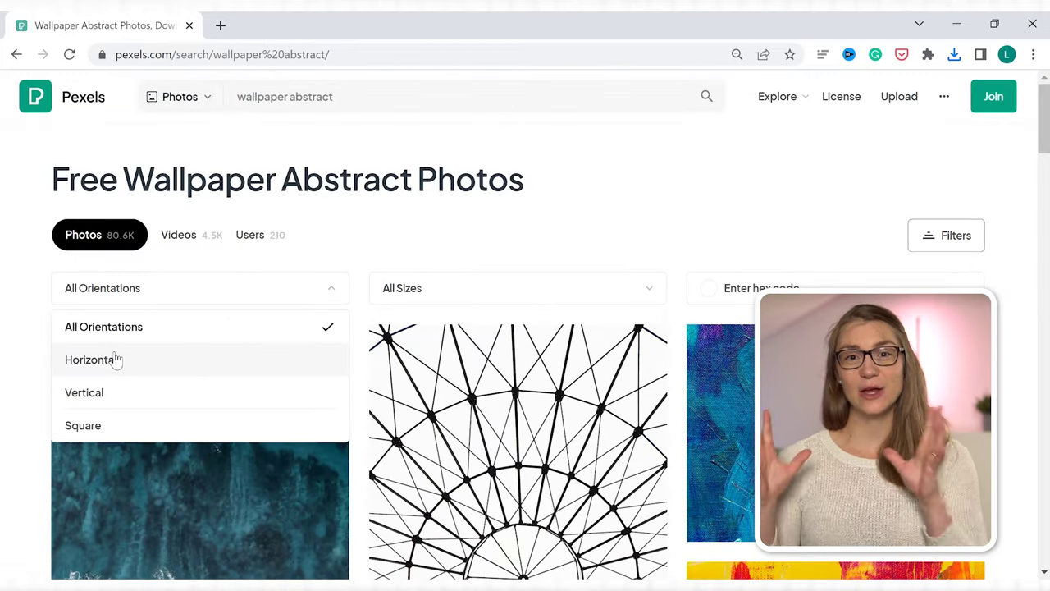
{"action": "left_click", "coordinate": [118, 359]}
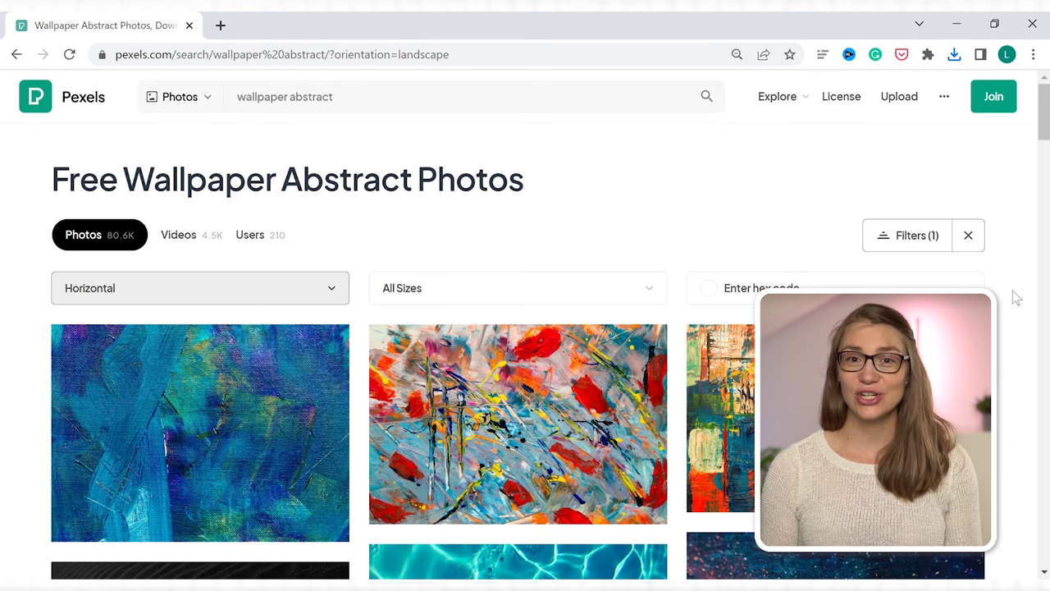
{"action": "scroll", "coordinate": [1015, 297], "scroll_direction": "down", "scroll_amount": 7}
{"action": "scroll", "coordinate": [1015, 297], "scroll_direction": "down", "scroll_amount": 2}
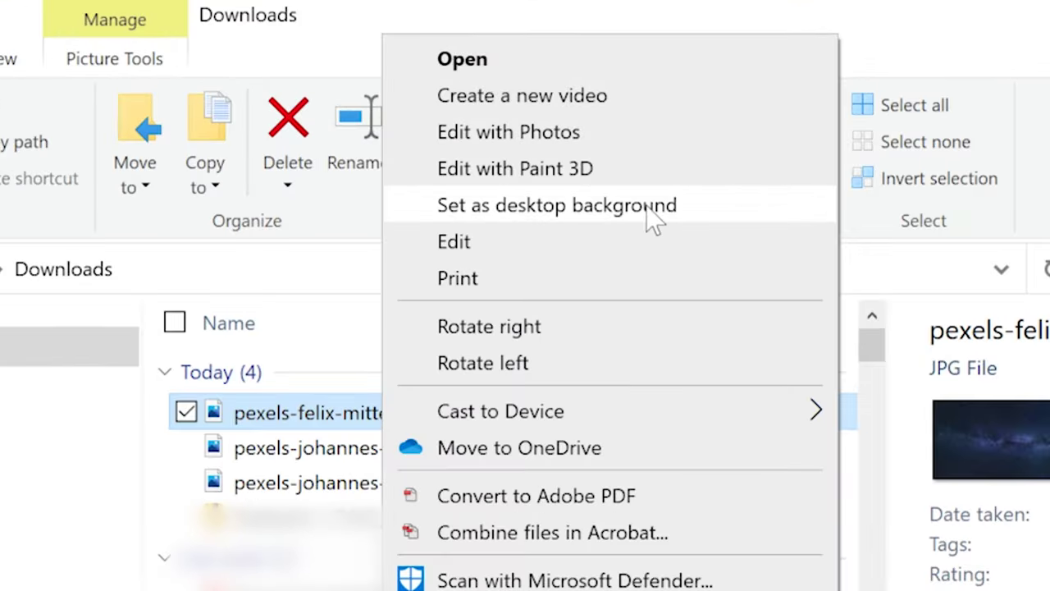
- Set the milky-way photo as the desktop background and open Taskbar settings
{"action": "left_click", "coordinate": [654, 219]}
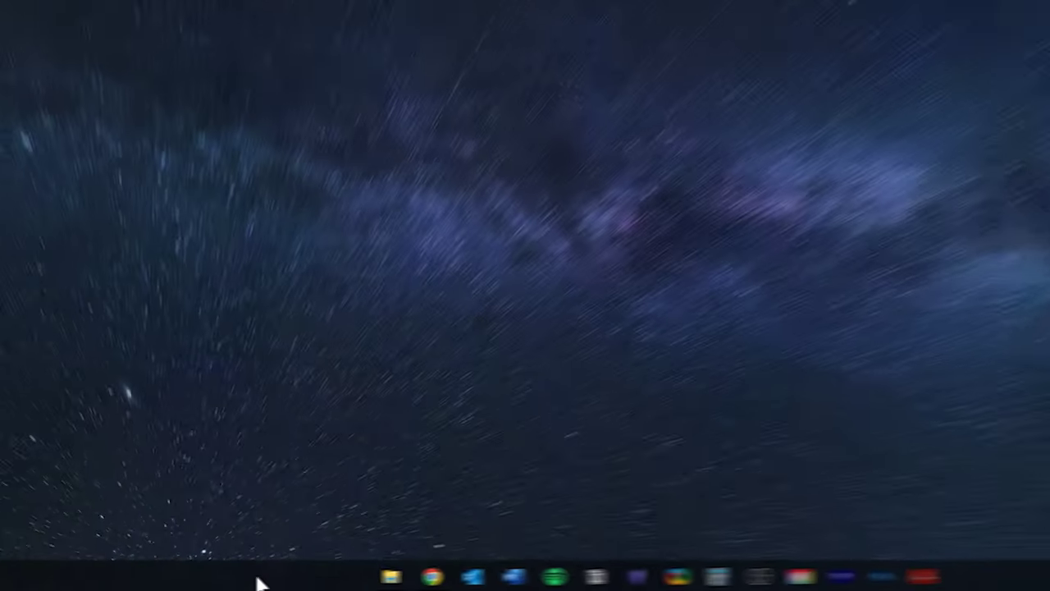
{"action": "right_click", "coordinate": [259, 582]}
{"action": "left_click", "coordinate": [296, 562]}
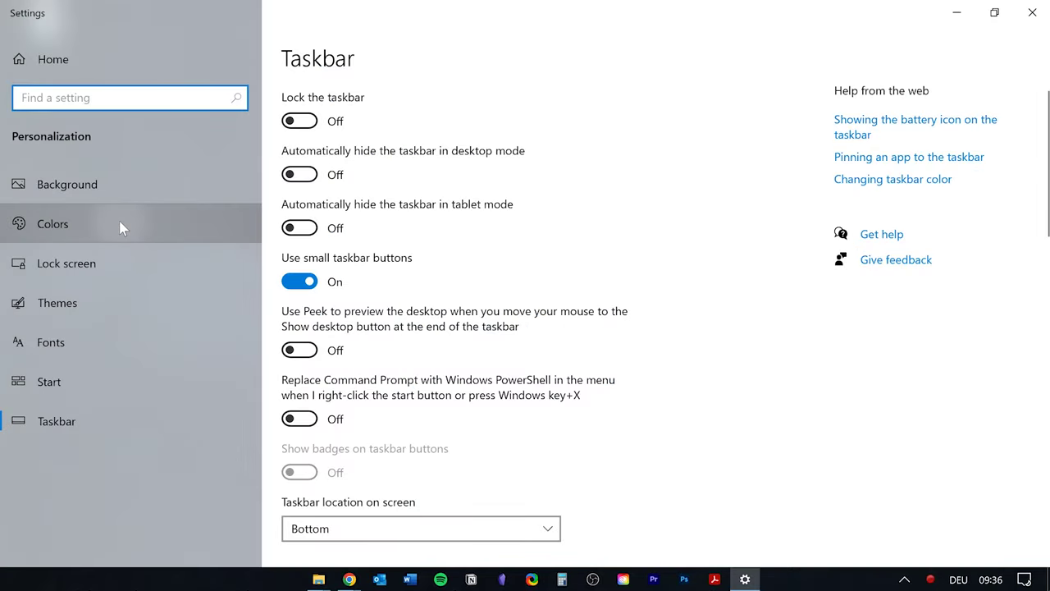
- Open the Colors settings and preview the Start menu in dark Windows mode
{"action": "left_click", "coordinate": [119, 227]}
{"action": "scroll", "coordinate": [656, 335], "scroll_direction": "down", "scroll_amount": 1}
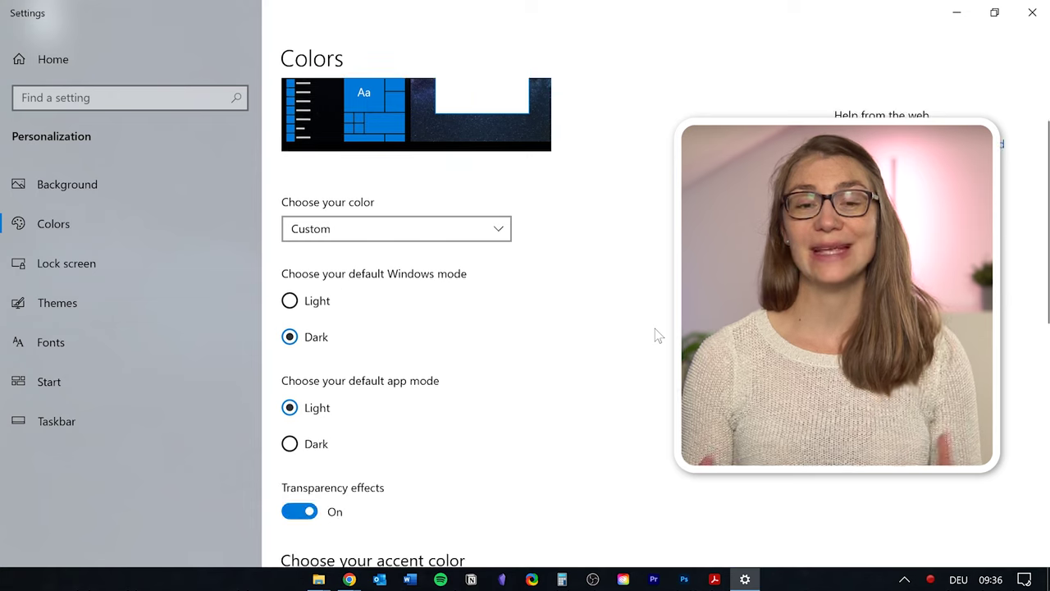
{"action": "left_click", "coordinate": [315, 305]}
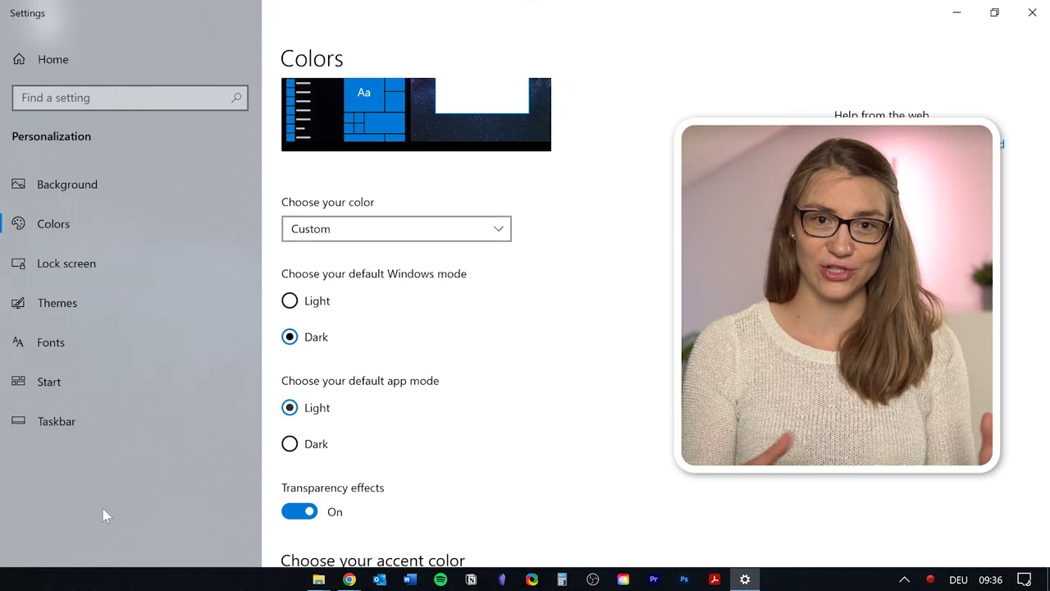
{"action": "scroll", "coordinate": [103, 509], "scroll_direction": "up", "scroll_amount": 1}
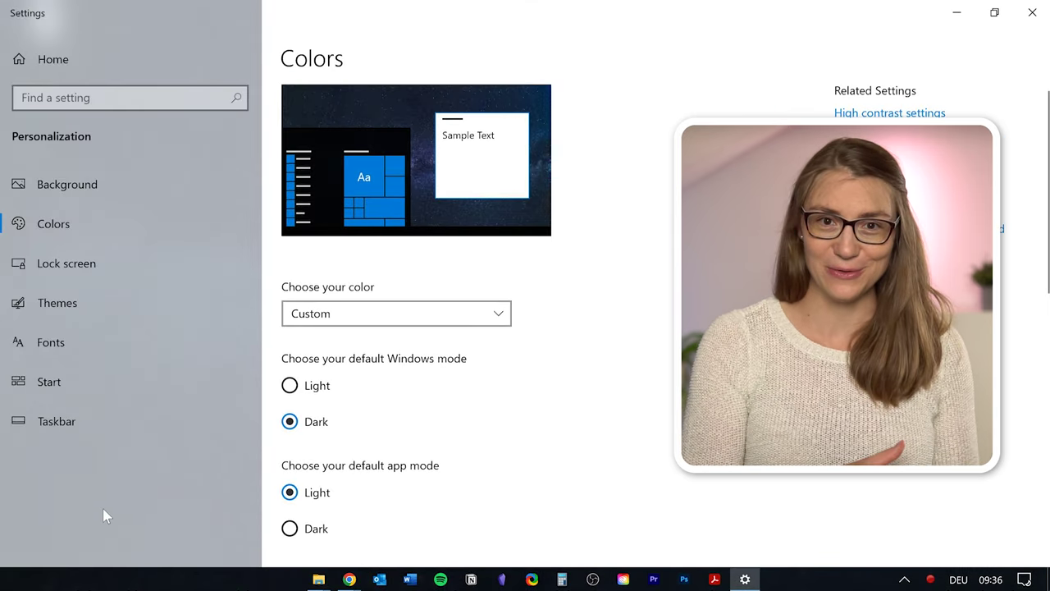
{"action": "key", "text": "super"}
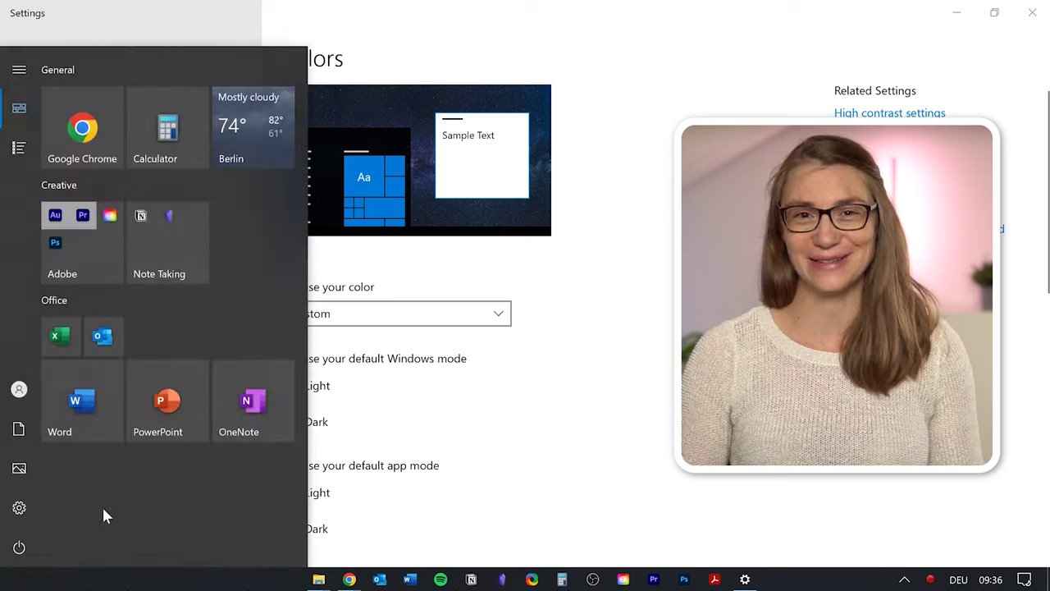
{"action": "left_click", "coordinate": [373, 443]}
- Try light Windows mode, switch back to dark, and choose the pink accent colour
{"action": "left_click", "coordinate": [305, 391]}
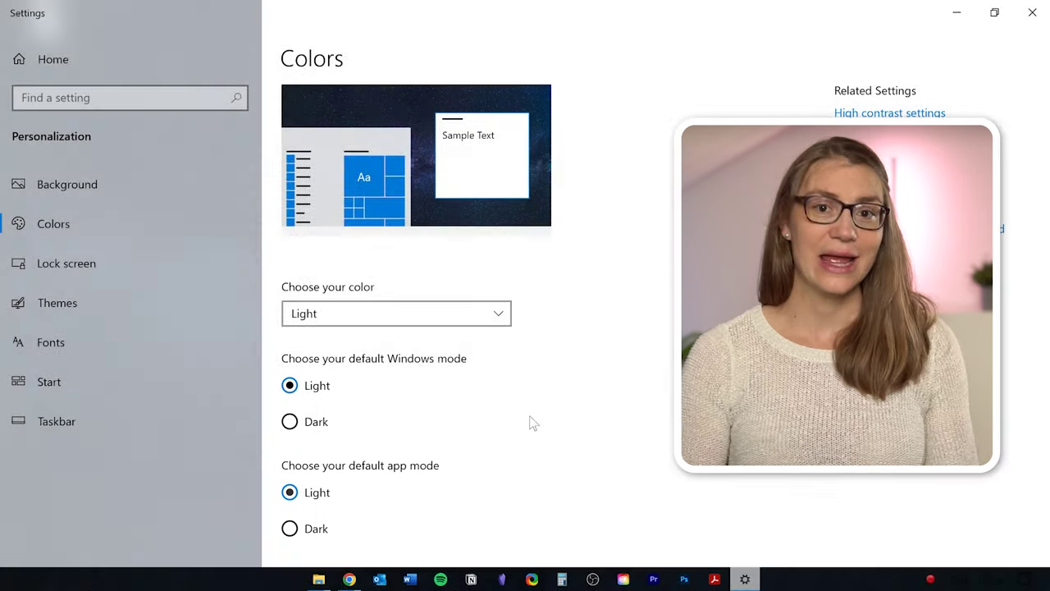
{"action": "key", "text": "super"}
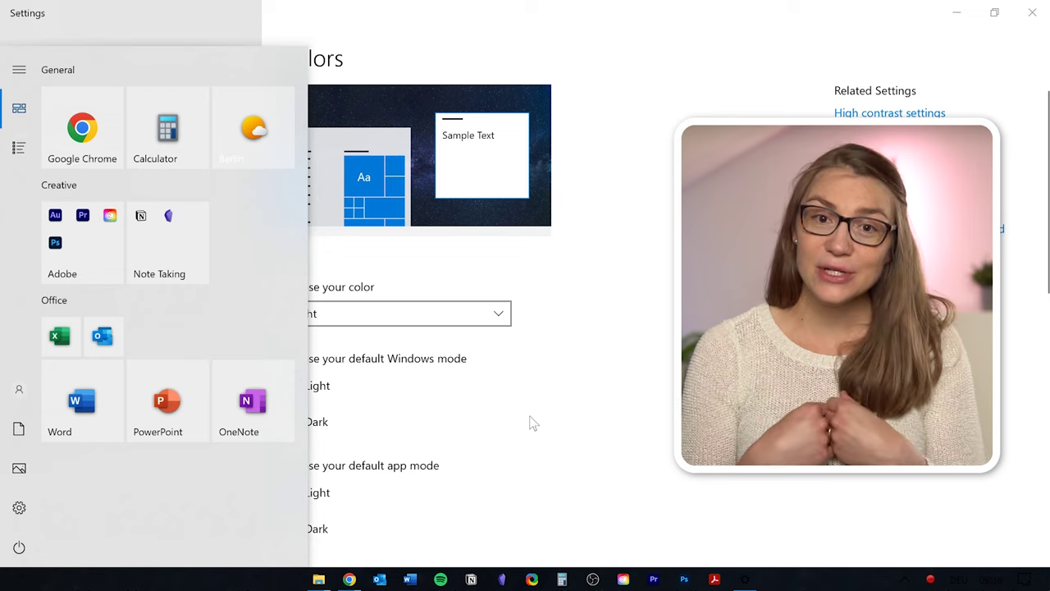
{"action": "key", "text": "super"}
{"action": "left_click", "coordinate": [292, 423]}
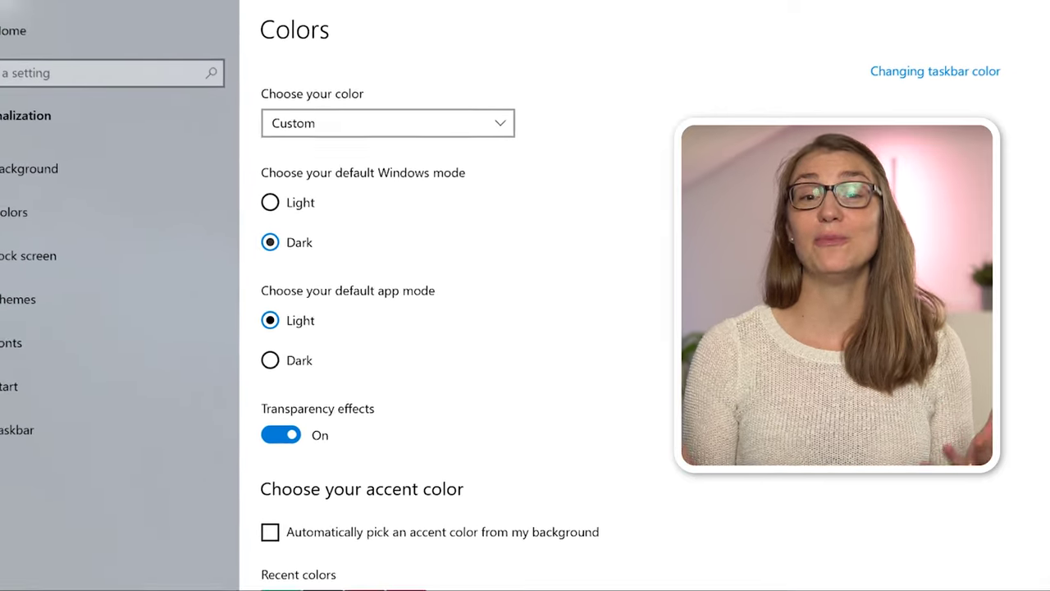
{"action": "scroll", "coordinate": [1022, 221], "scroll_direction": "down", "scroll_amount": 5}
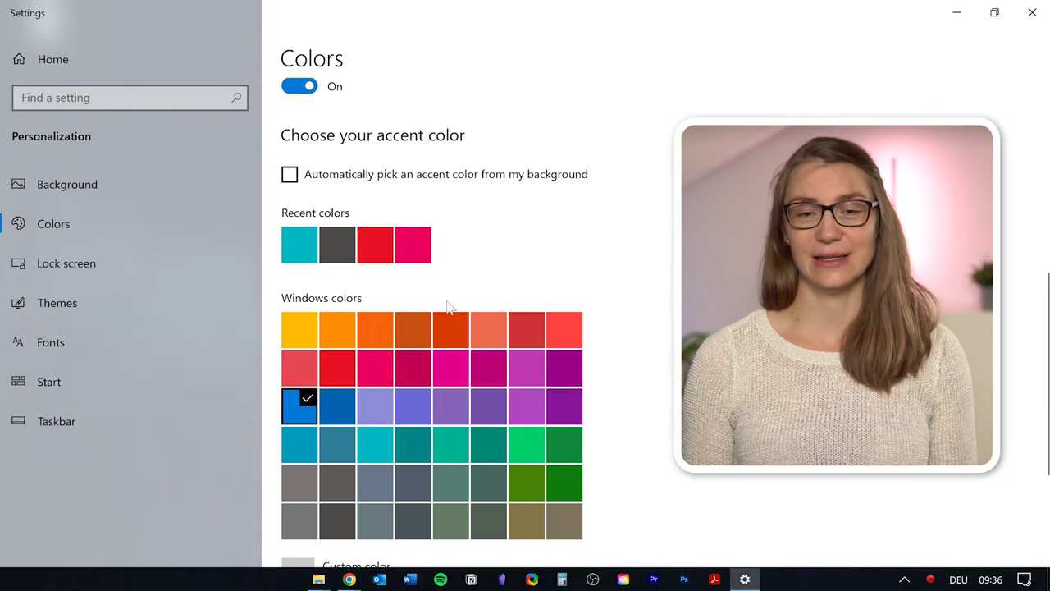
{"action": "left_click", "coordinate": [375, 368]}
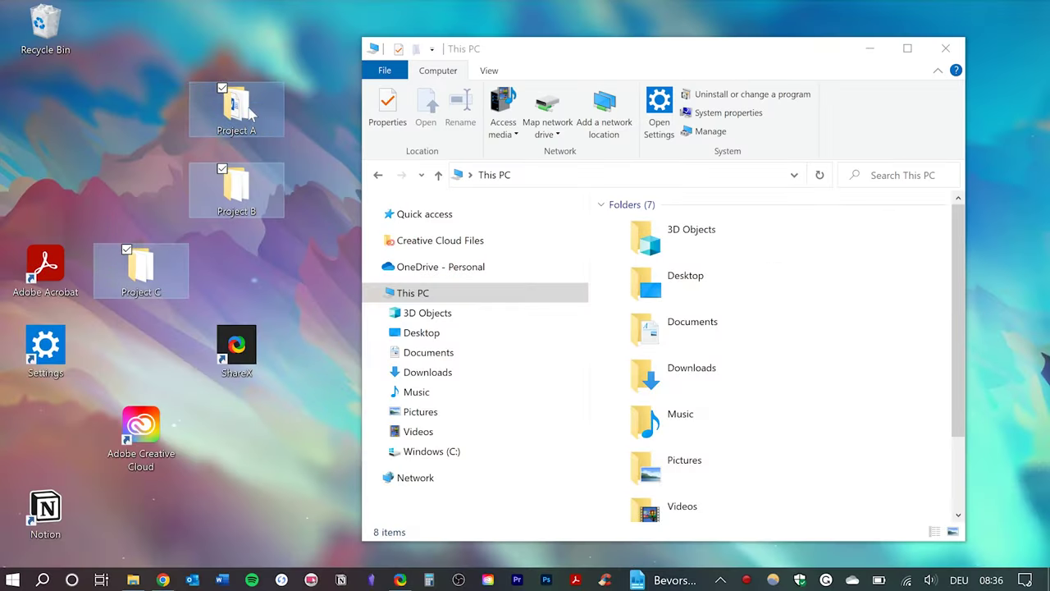
- Drag the selected Project A, B and C folders from the desktop onto Documents
{"action": "left_click_drag", "start_coordinate": [250, 113], "coordinate": [333, 180]}
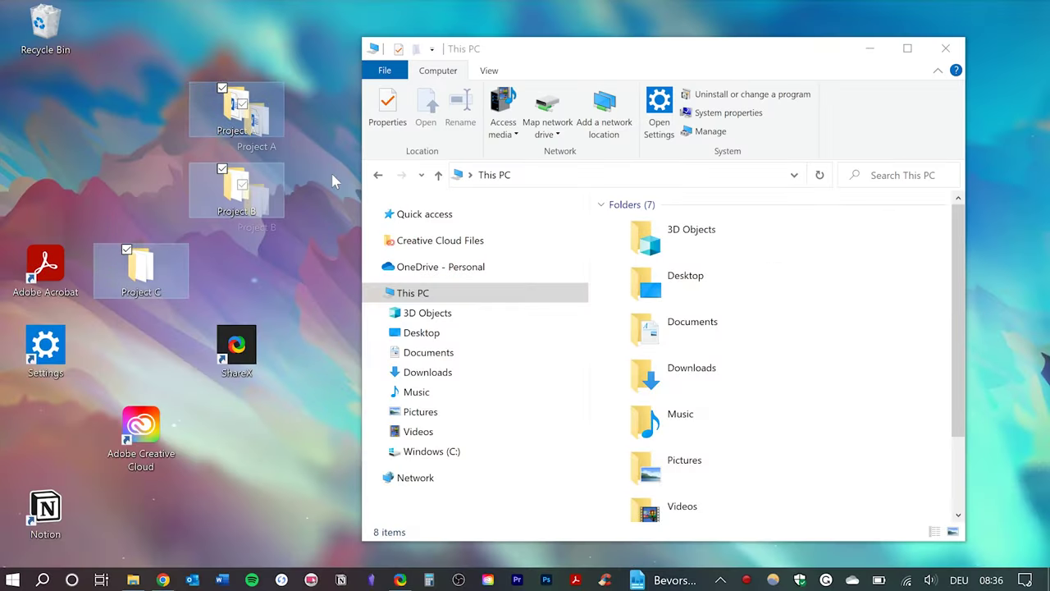
{"action": "left_click_drag", "start_coordinate": [488, 359], "coordinate": [487, 356]}
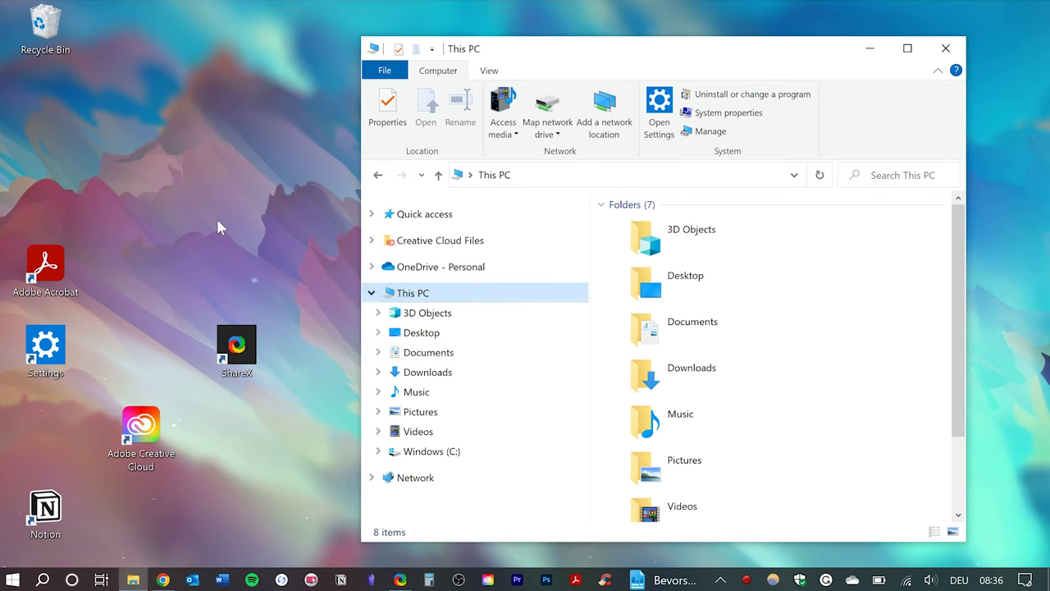